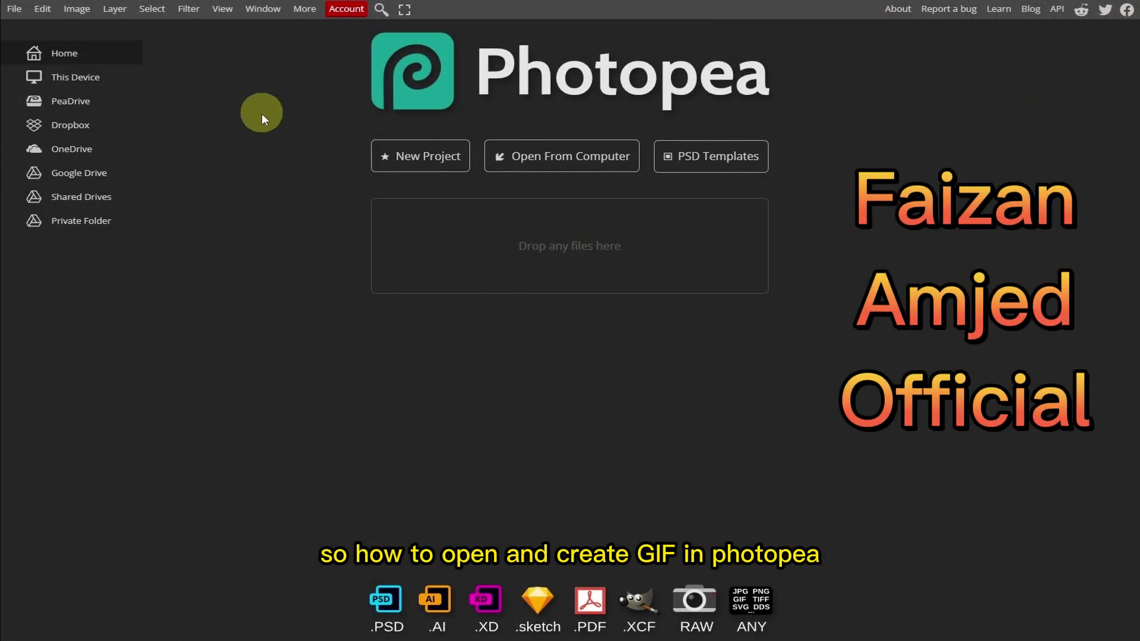
Open the giphy (25) GIF so its animation frames load as separate layers
click(14, 8)
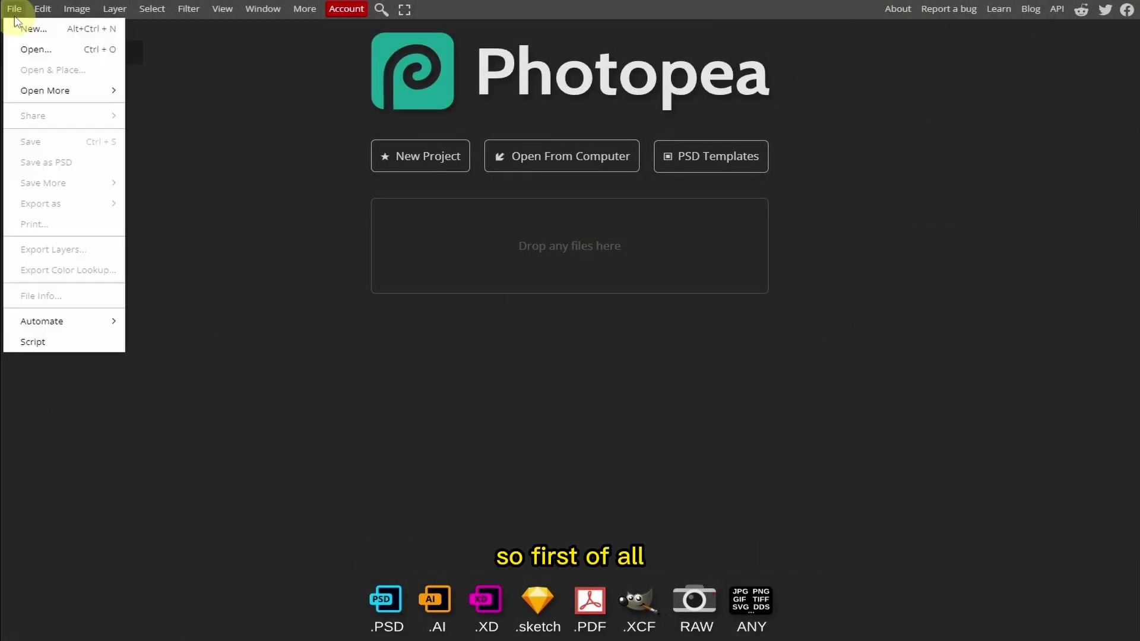
click(28, 49)
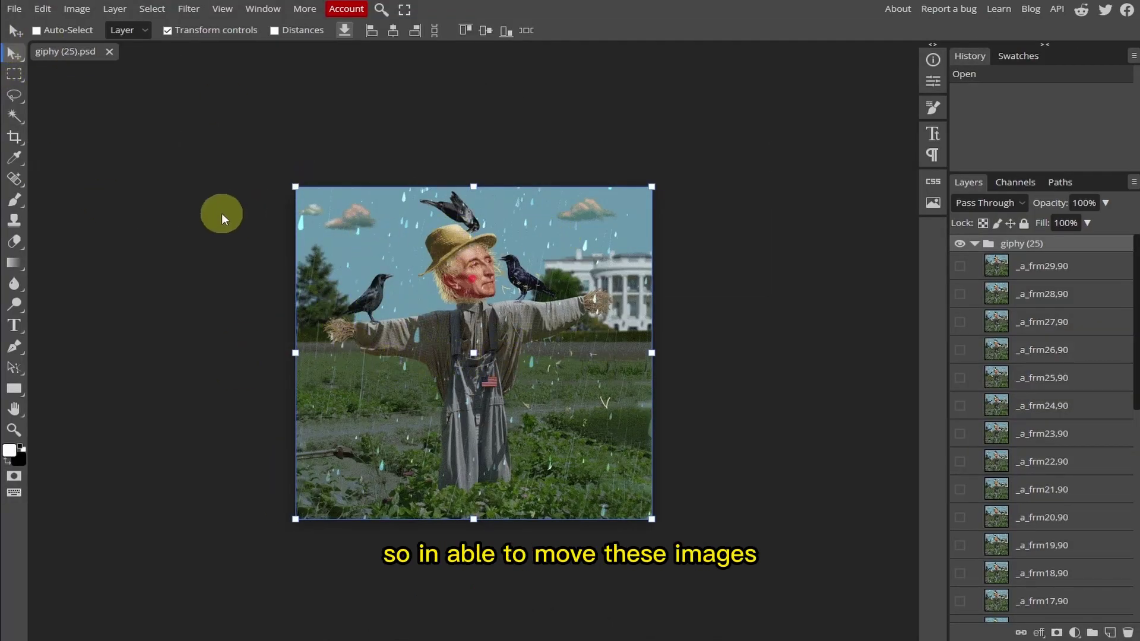
click(13, 10)
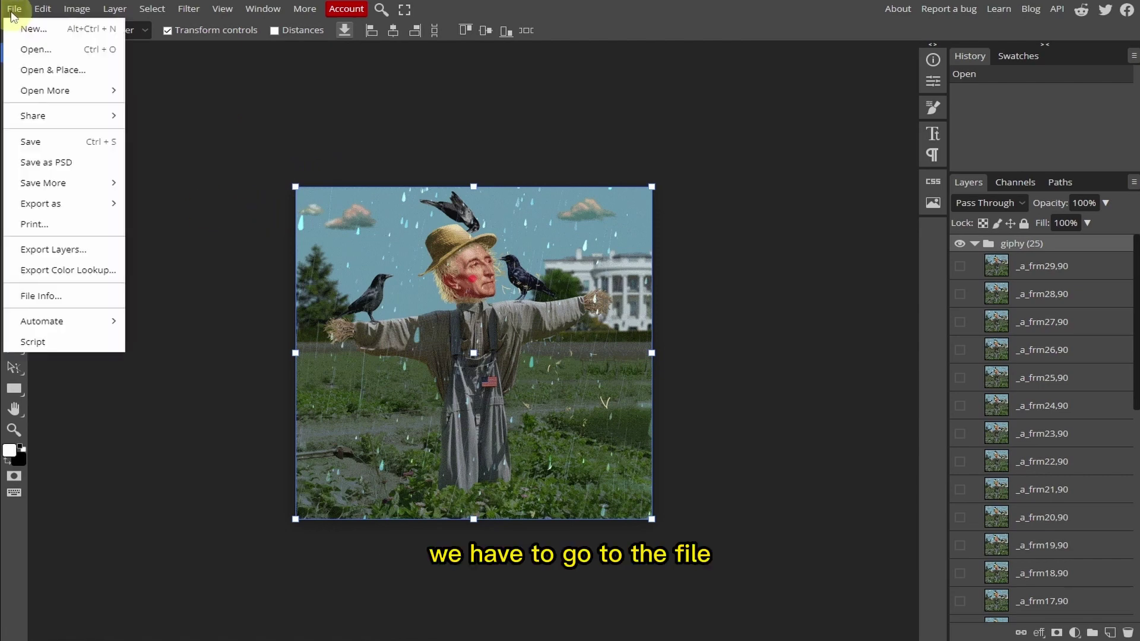
mouse_move(84, 212)
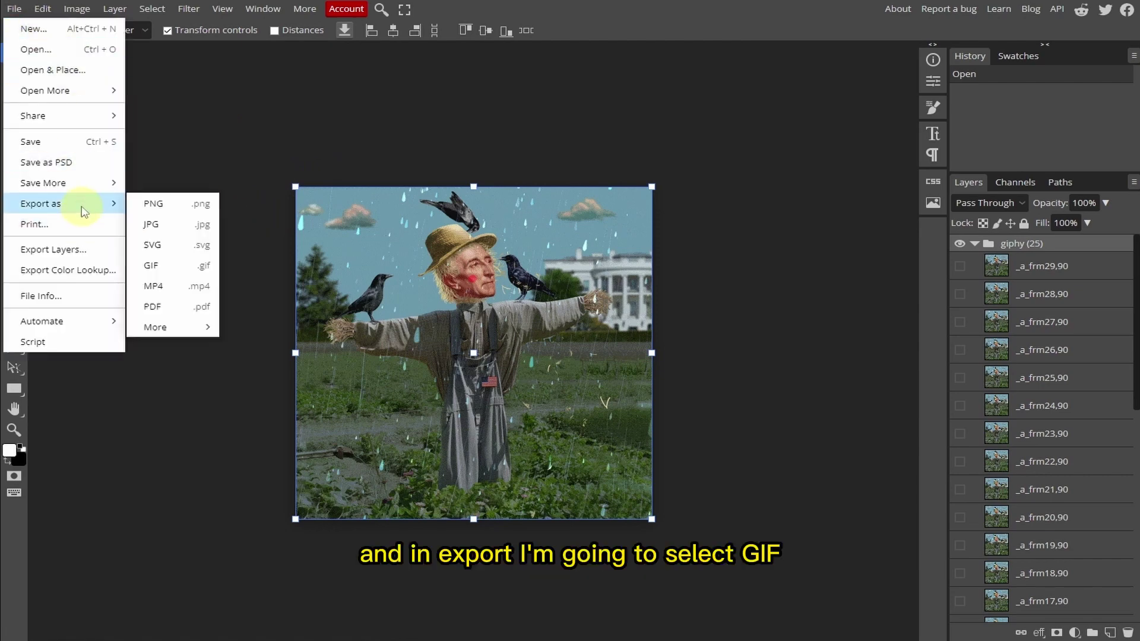
click(203, 265)
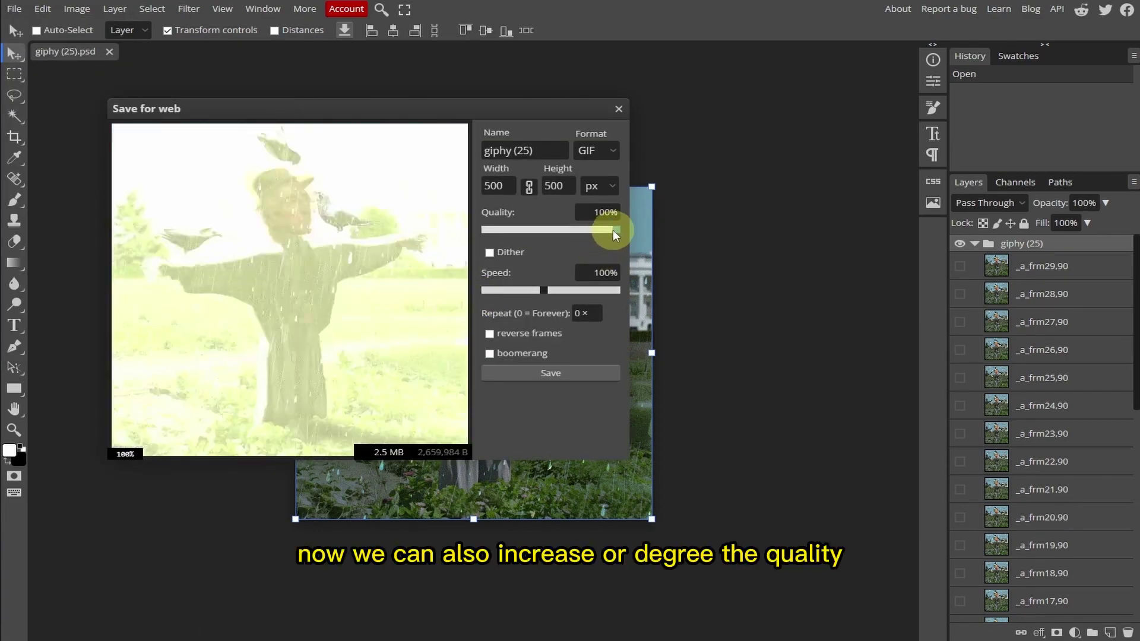
drag(612, 230, 515, 233)
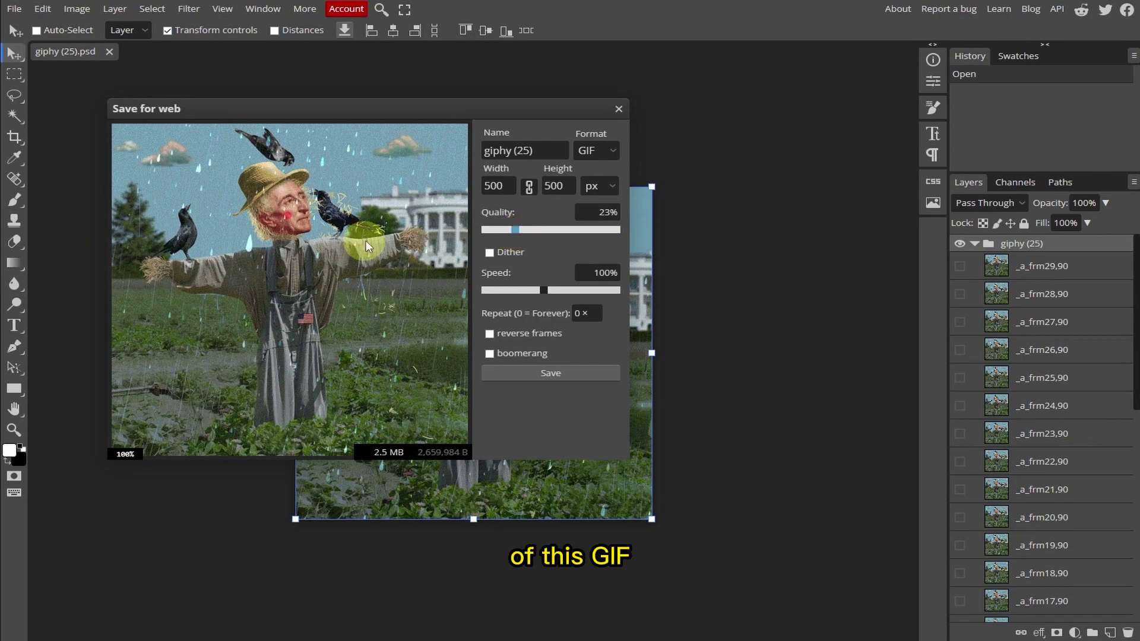
drag(543, 289, 511, 286)
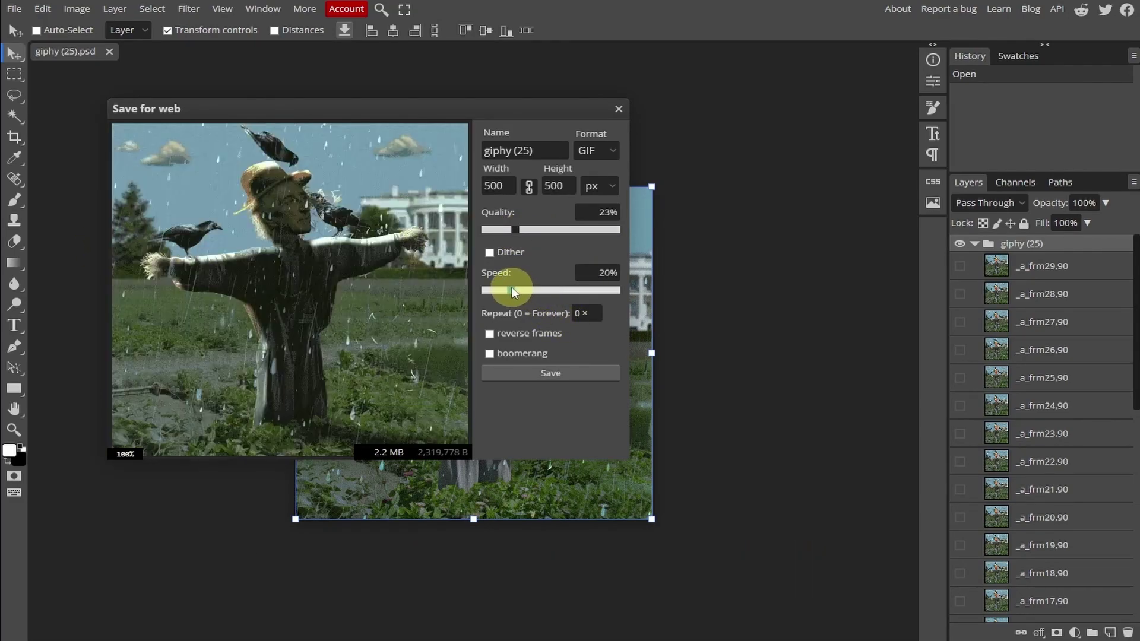
click(489, 334)
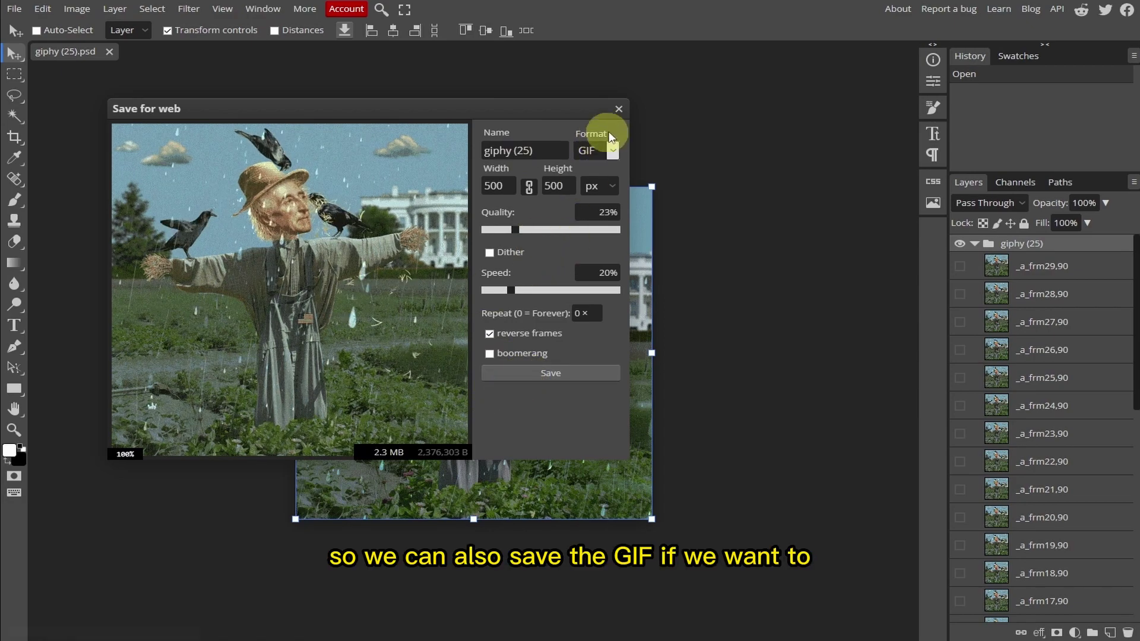
click(618, 110)
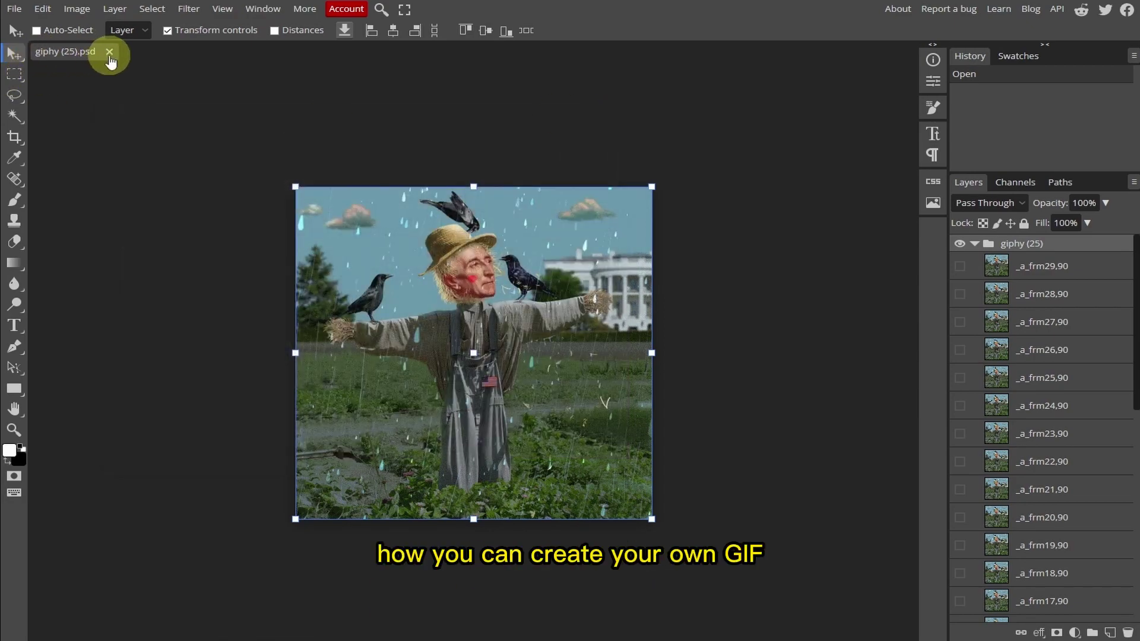
Close the scarecrow GIF and create a blank white 1920×1080 New Project
click(109, 52)
click(13, 9)
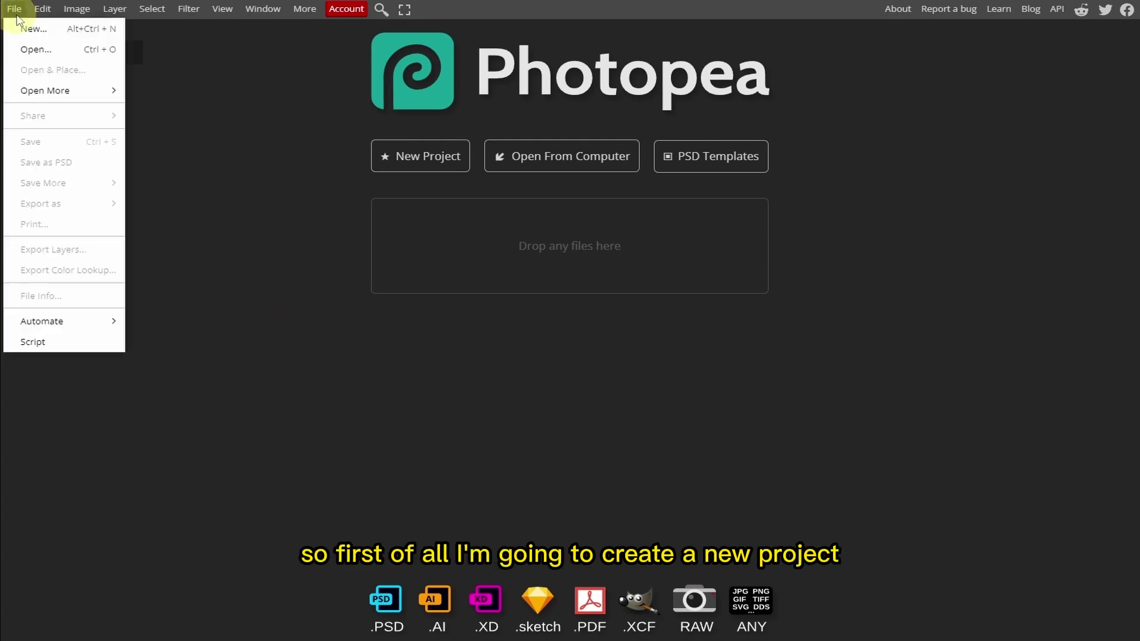
click(36, 30)
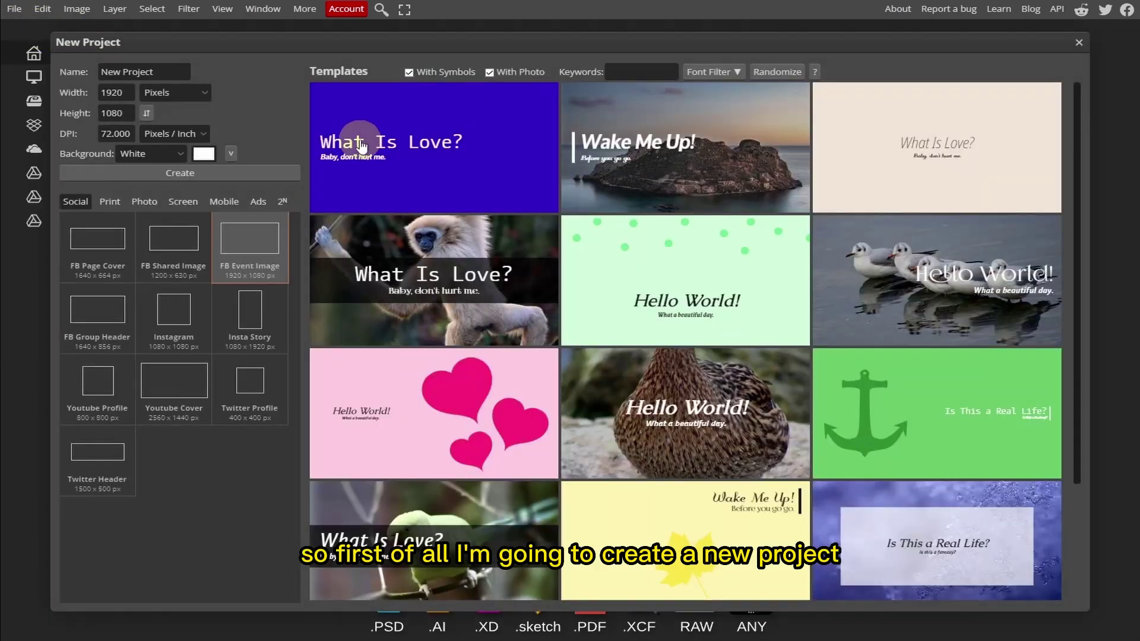
click(171, 173)
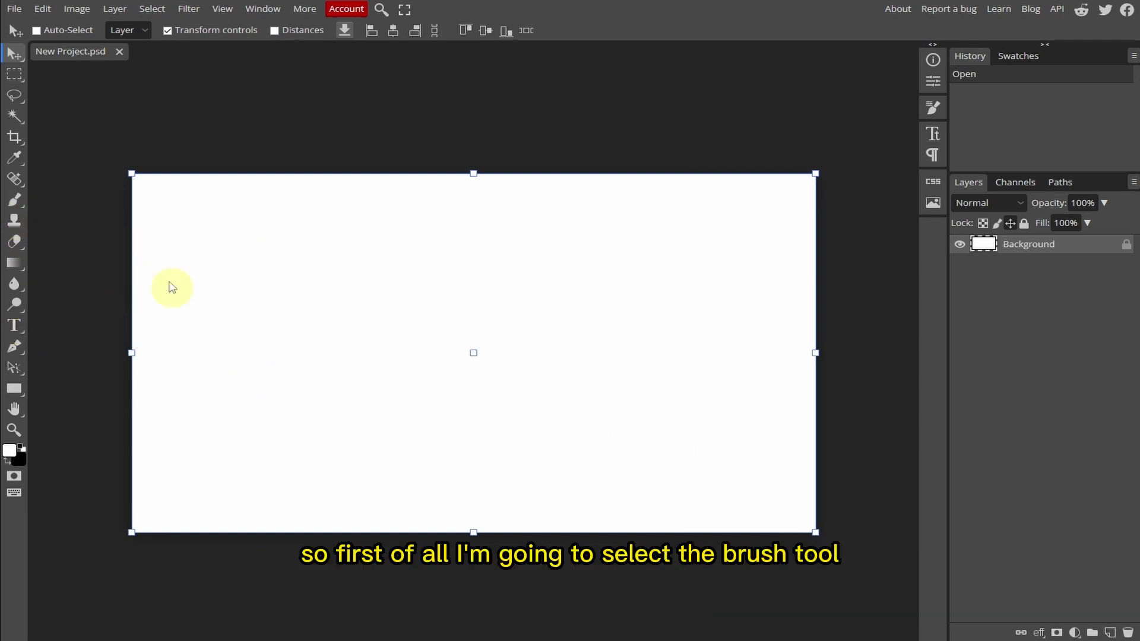
Add empty Layer 1, choose the hard round brush, and set black as foreground colour
click(15, 201)
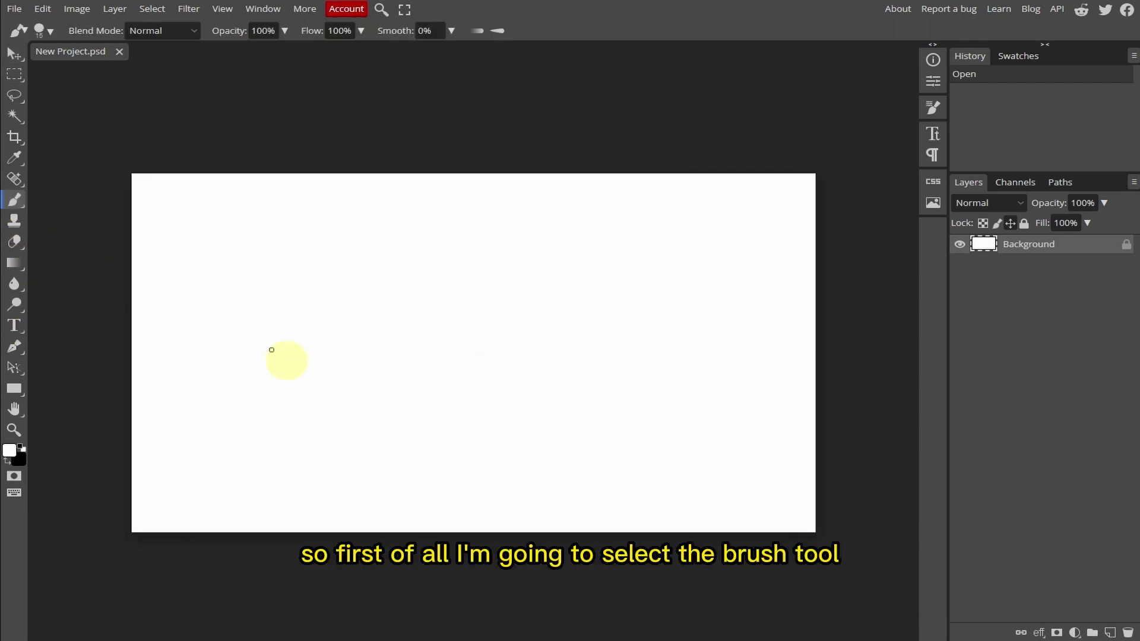
click(1107, 632)
click(51, 33)
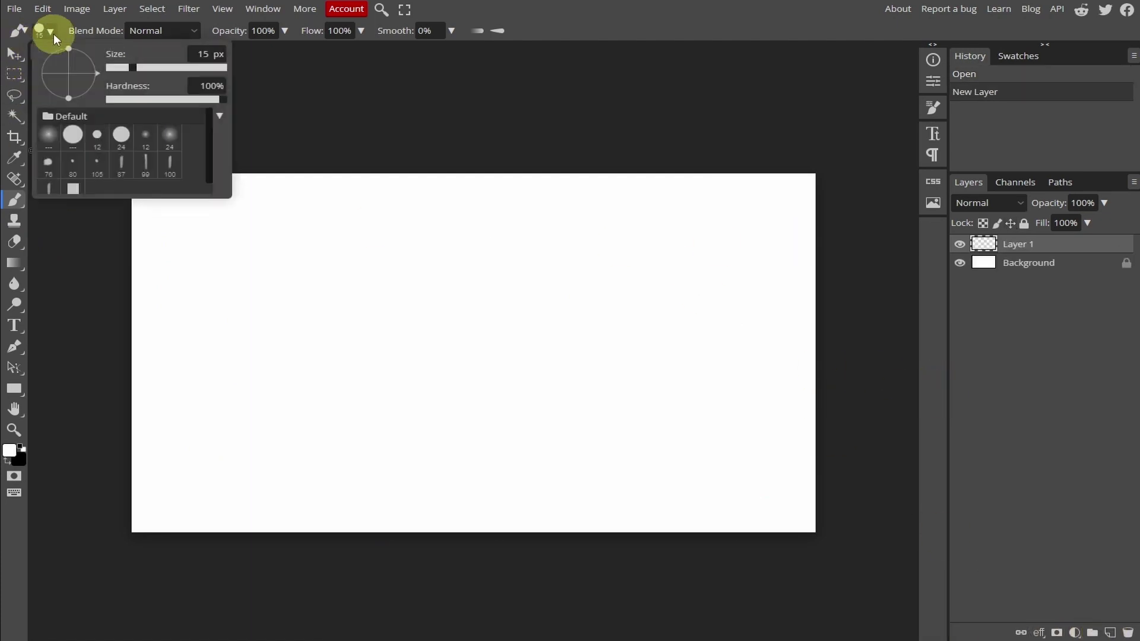
click(73, 134)
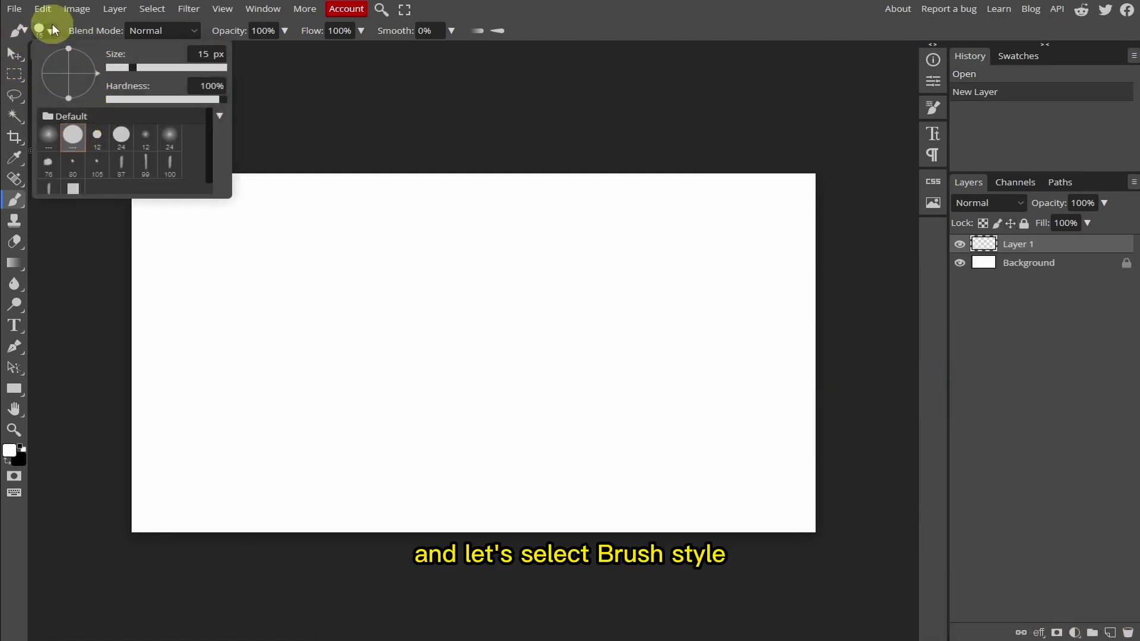
click(52, 30)
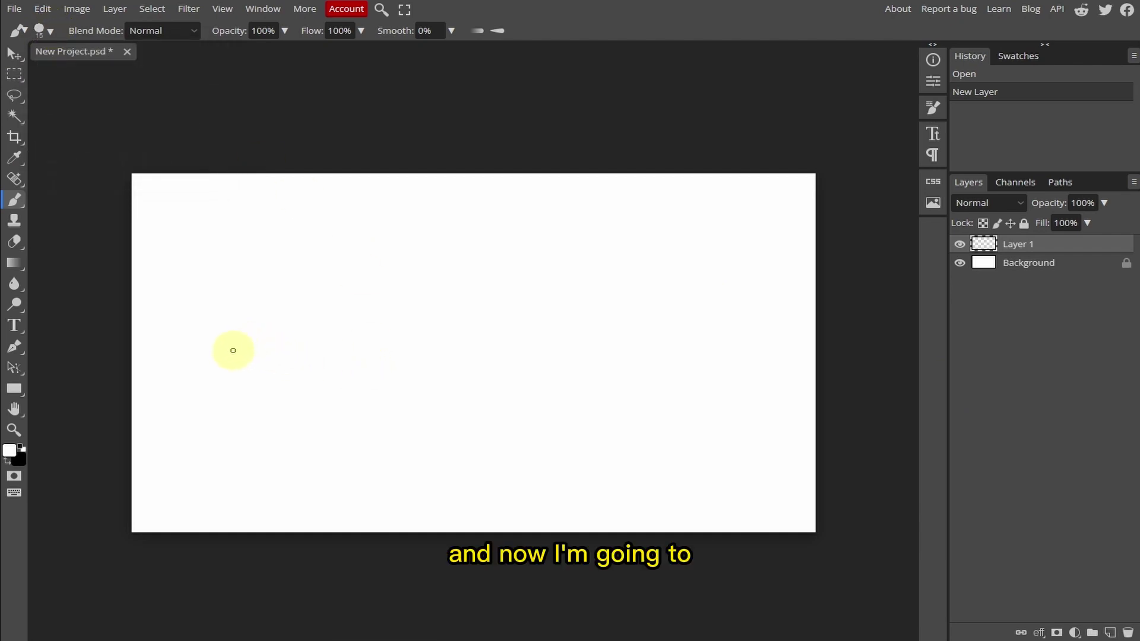
drag(247, 334, 305, 325)
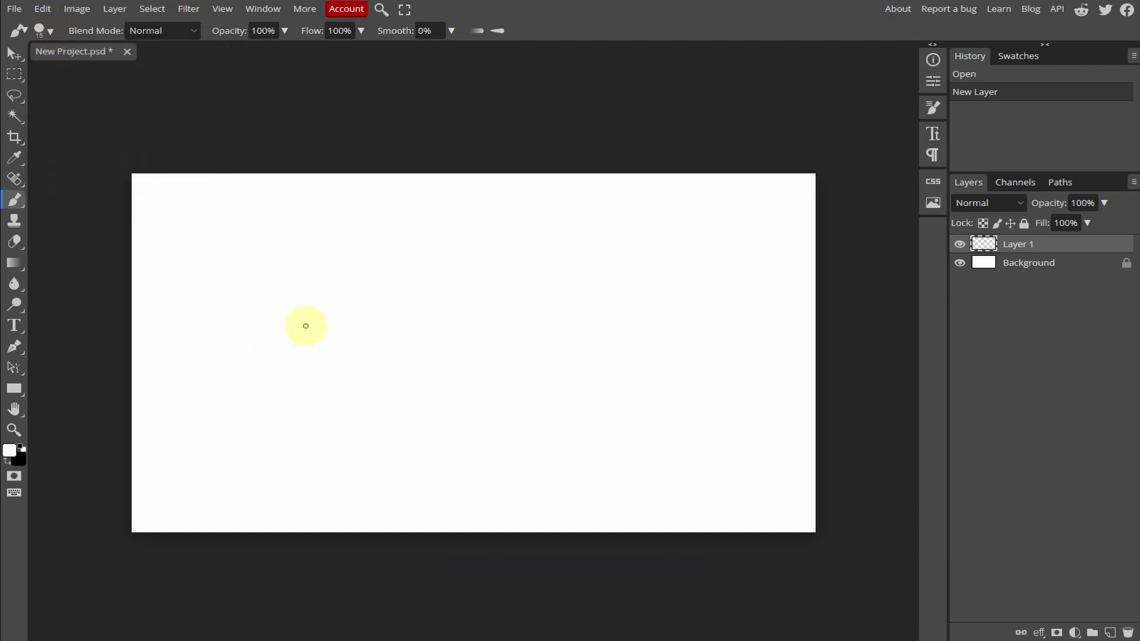
click(9, 464)
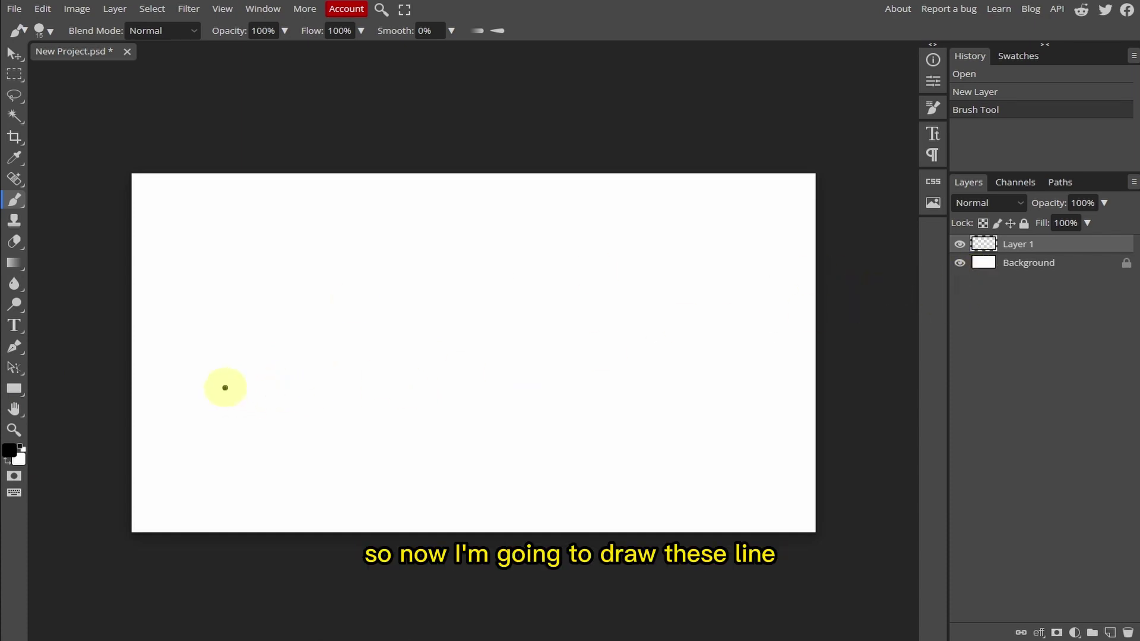
Paint the first dashed wavy-line segments, adding Layers 2 and 3 between strokes
drag(290, 362, 306, 361)
mouse_move(249, 402)
mouse_down()
mouse_move(306, 385)
mouse_move(269, 414)
mouse_move(317, 405)
mouse_up()
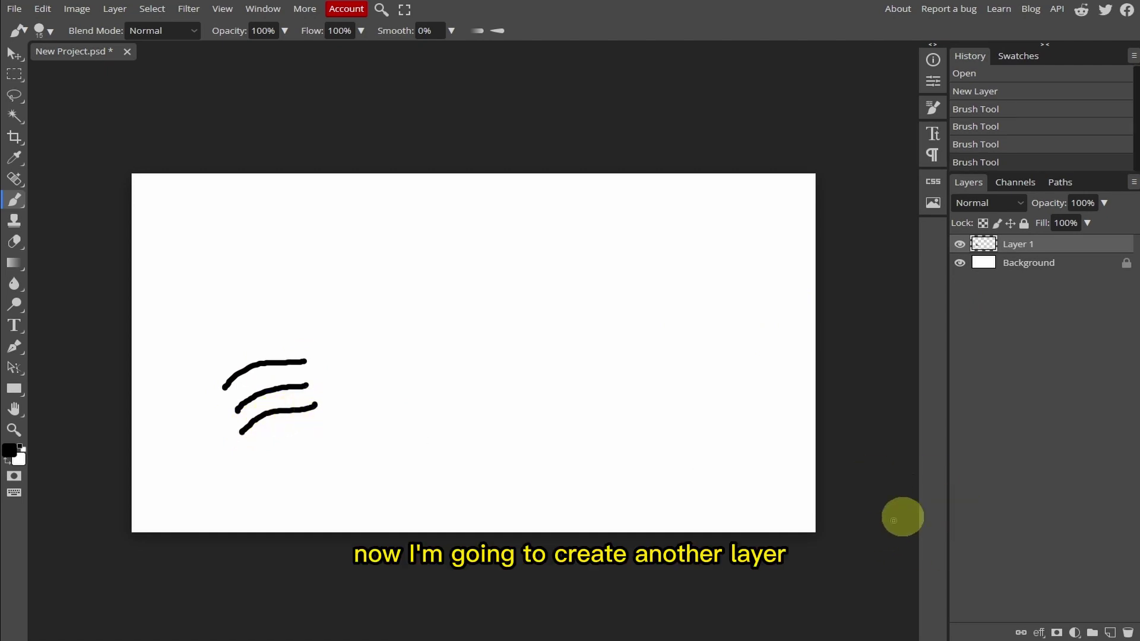
click(1109, 634)
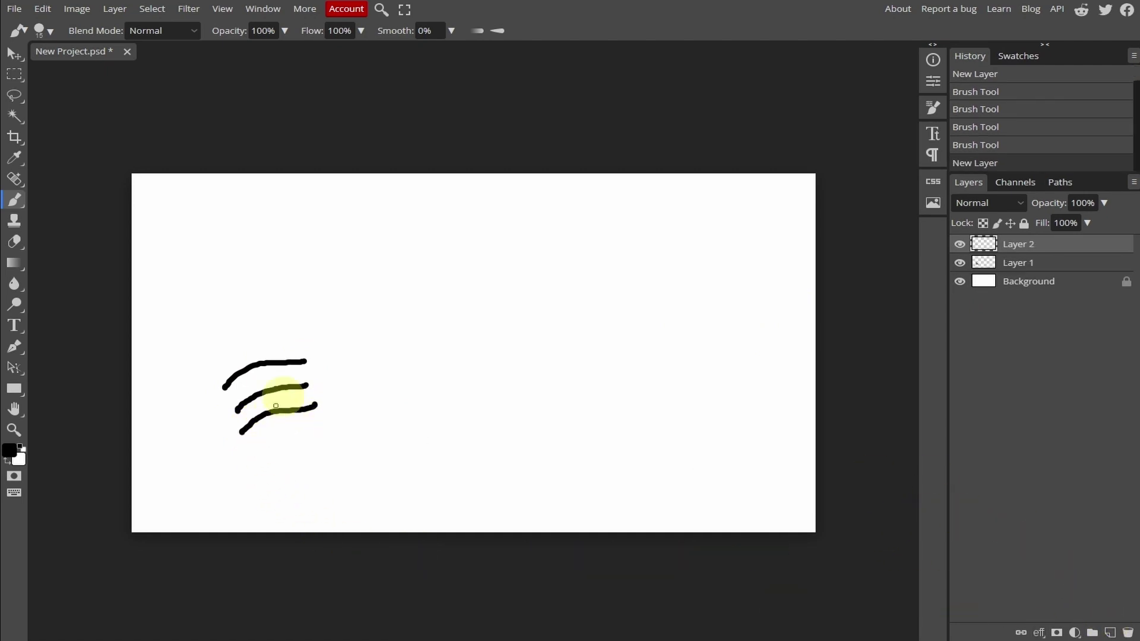
drag(334, 354, 396, 324)
mouse_move(320, 383)
mouse_down()
mouse_move(398, 356)
mouse_move(338, 405)
mouse_move(406, 381)
mouse_up()
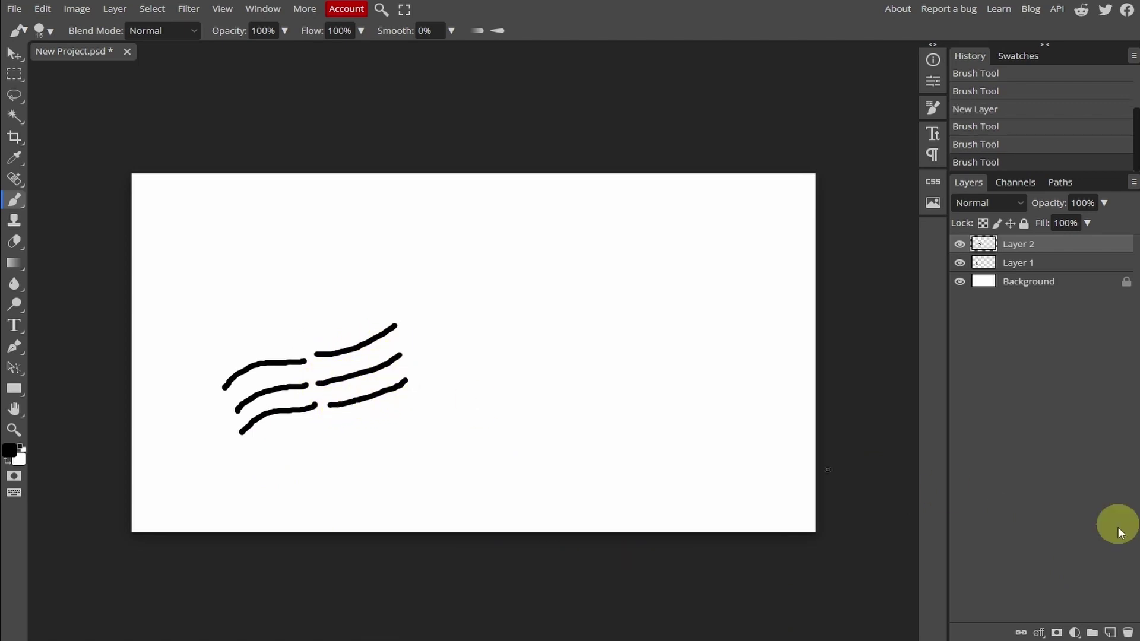
click(1110, 634)
drag(414, 313, 478, 279)
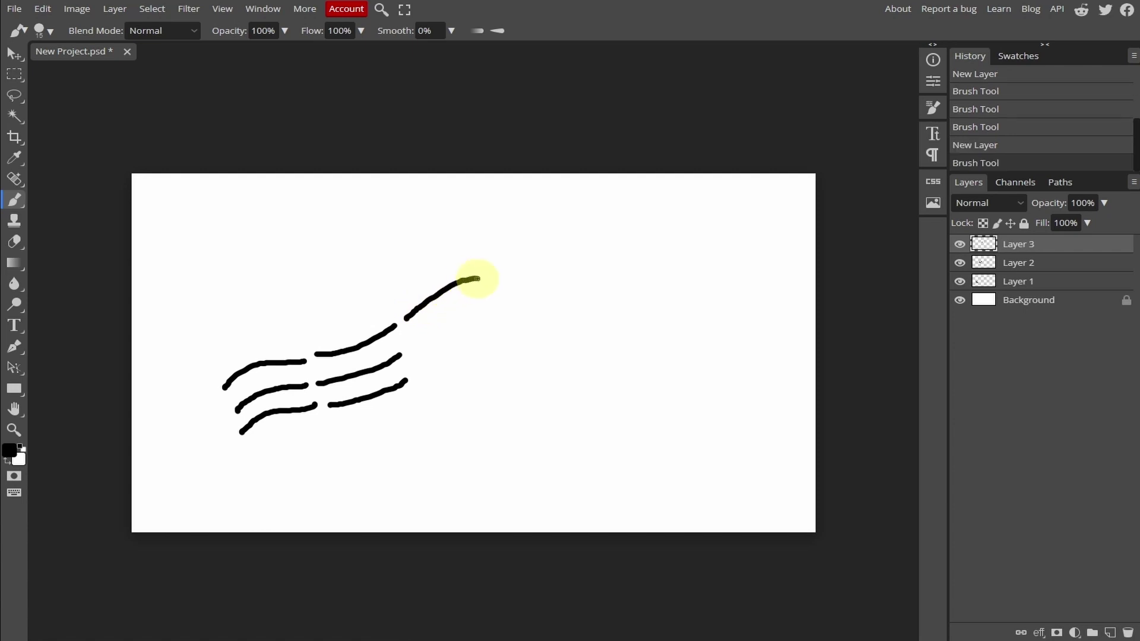
drag(437, 311, 486, 297)
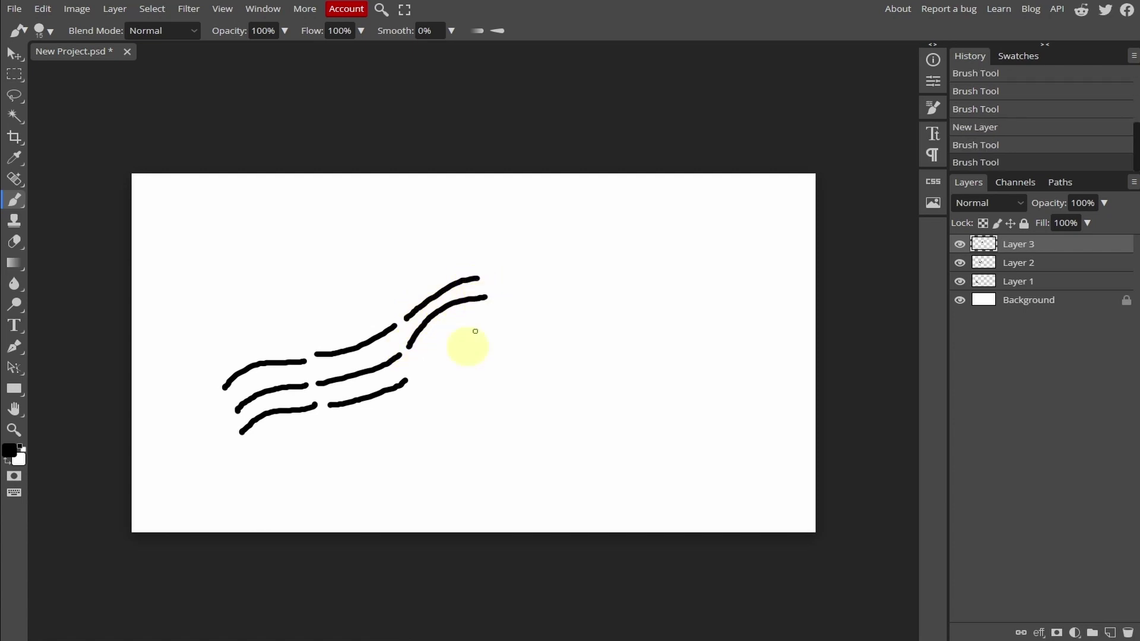
drag(468, 339, 495, 331)
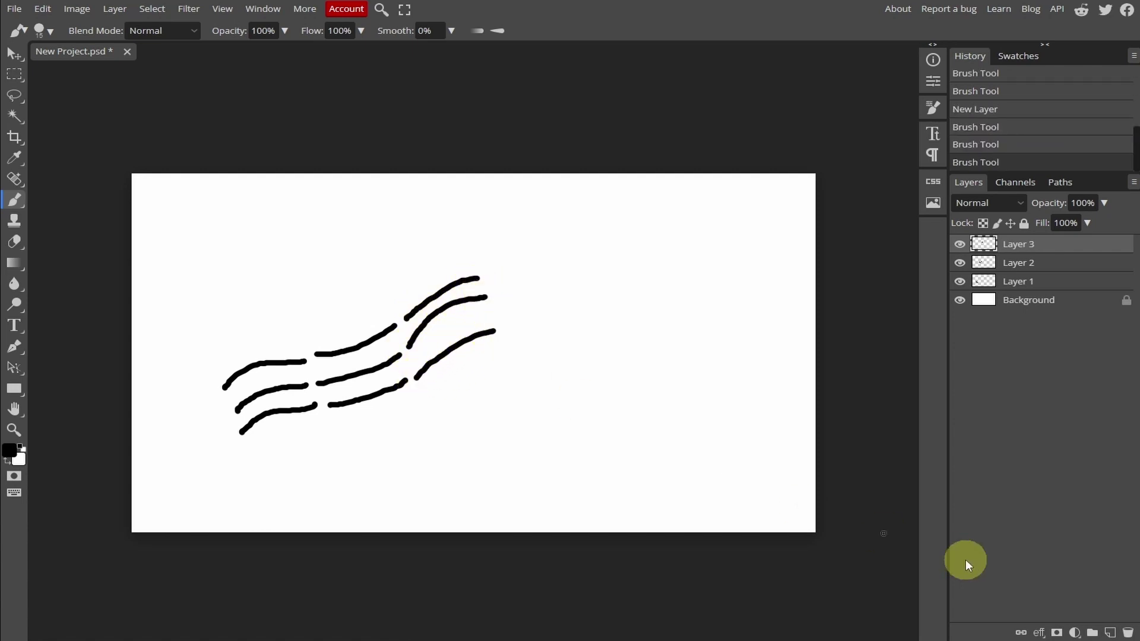
Add more layers and extend the three wavy lines further toward the right edge
click(1109, 632)
drag(485, 274, 571, 238)
drag(533, 291, 585, 264)
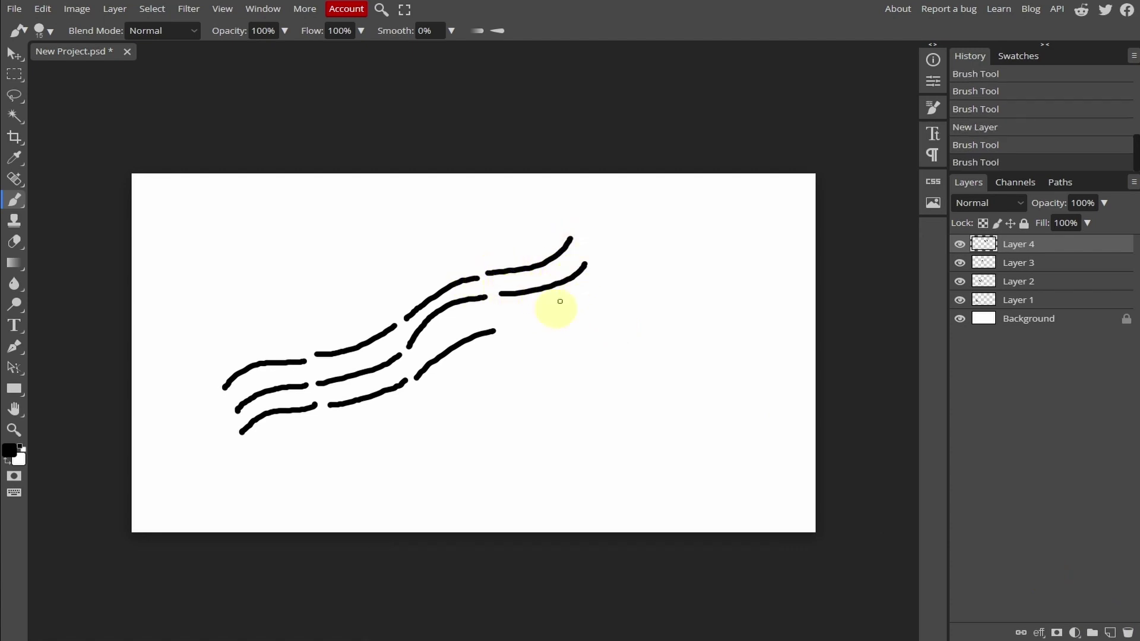
drag(539, 314, 591, 311)
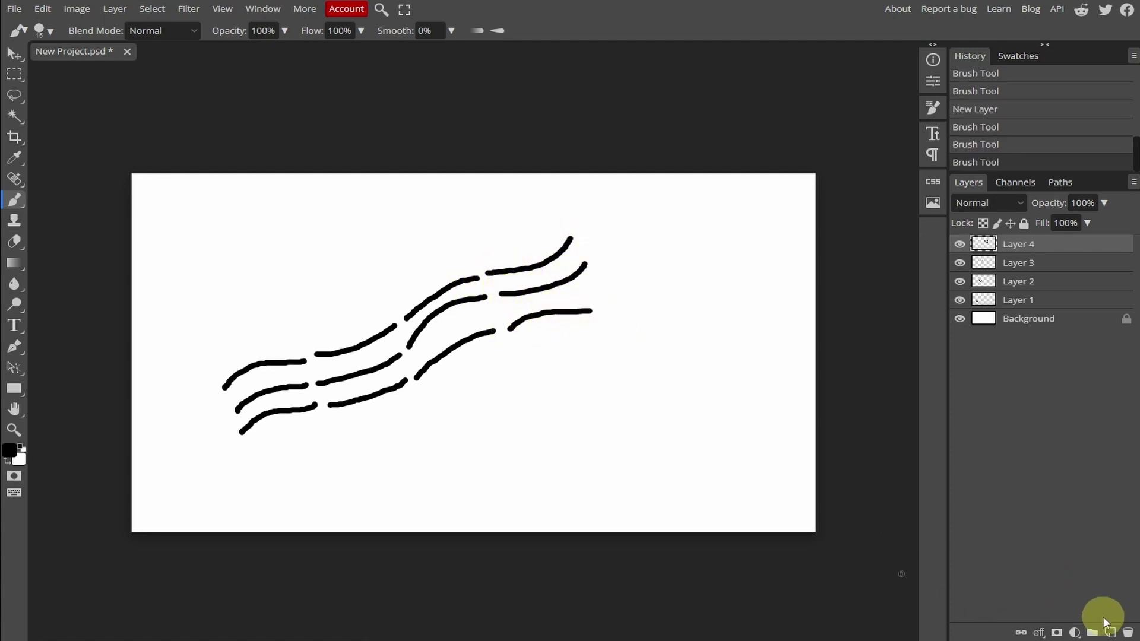
click(1109, 633)
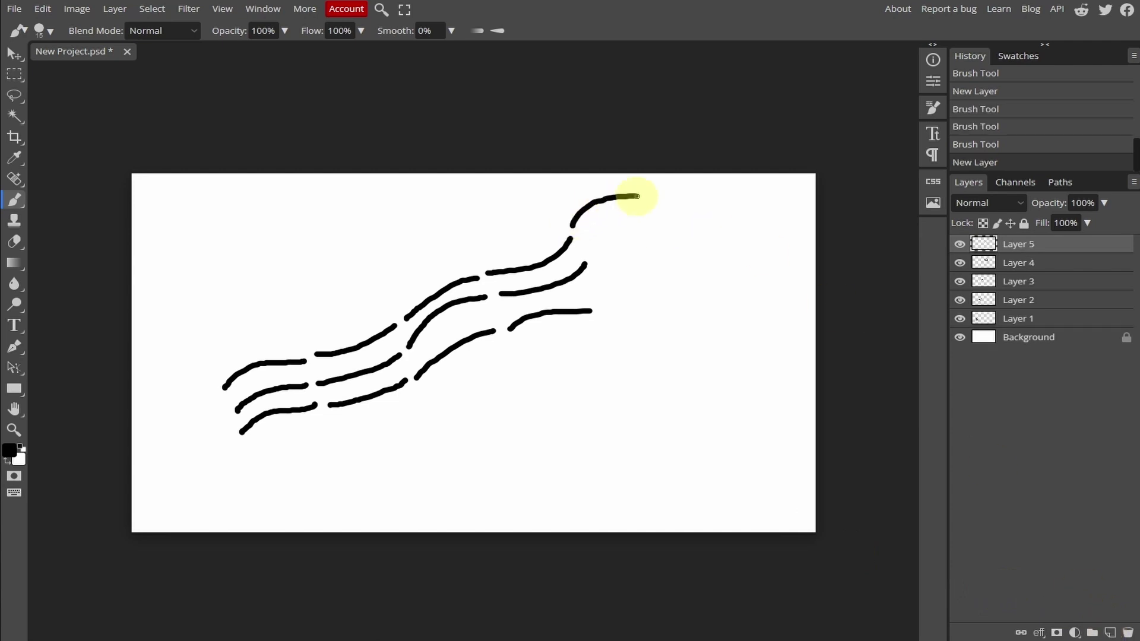
drag(636, 196, 639, 196)
drag(617, 239, 657, 233)
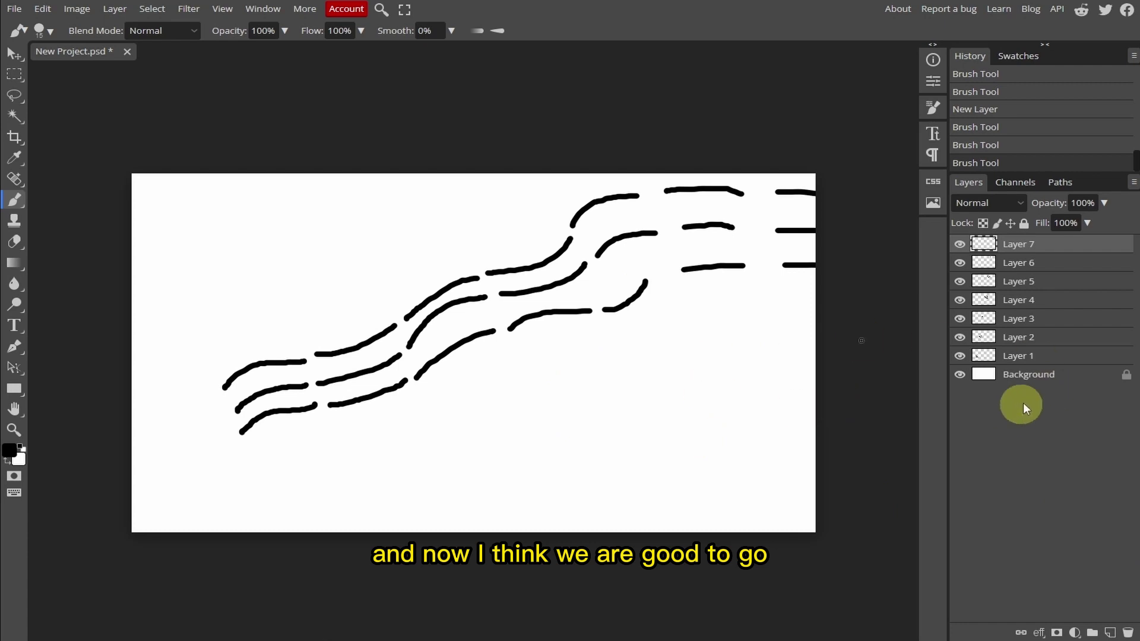
Rename each painted layer, Layer 1 through Layer 7, to _a_
double_click(1032, 358)
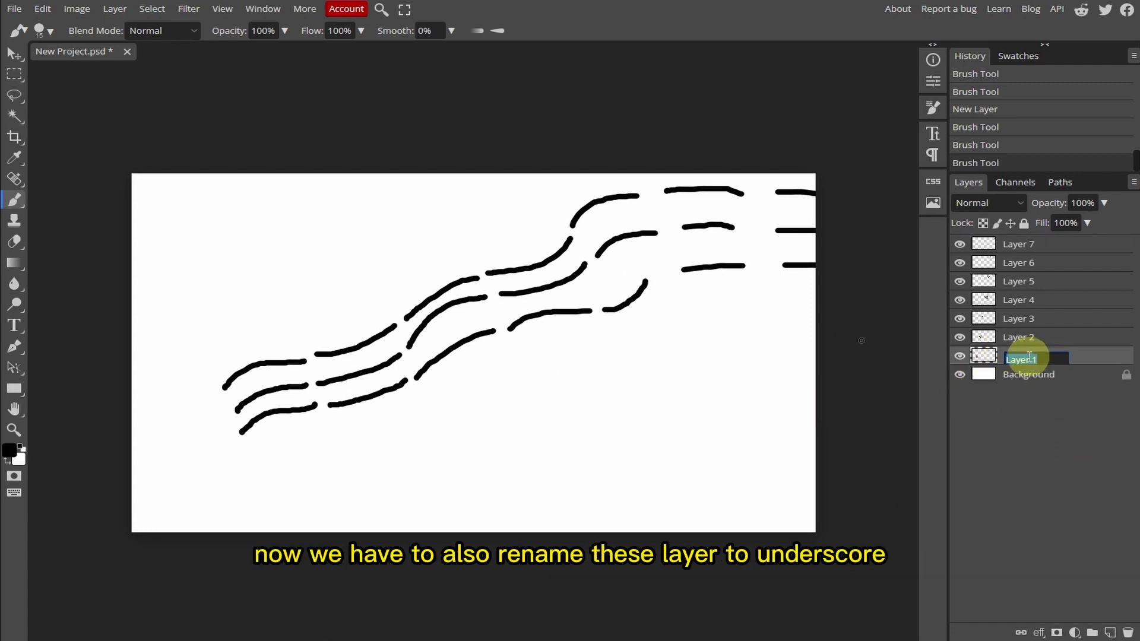
text(_a_)
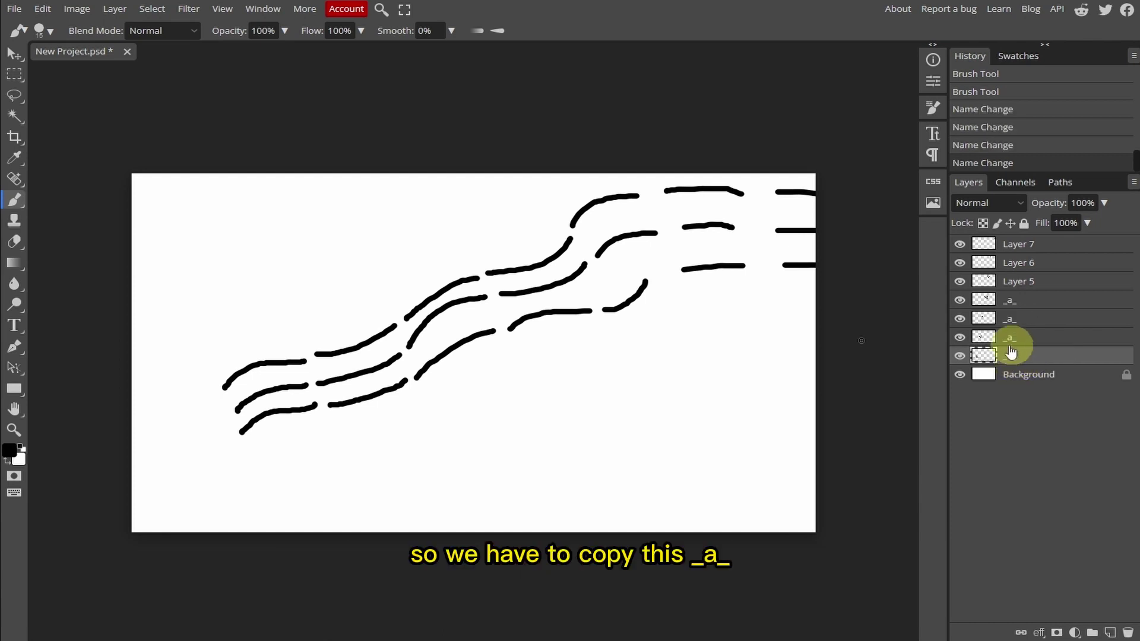
double_click(1017, 282)
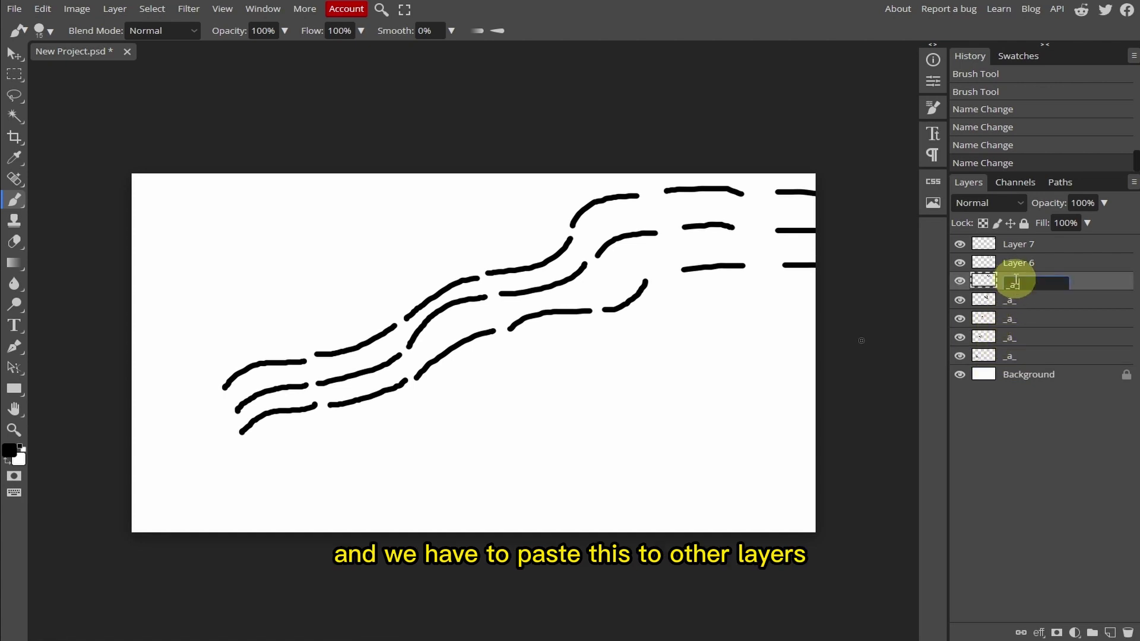
text(_a_)
click(1018, 267)
text(_a_)
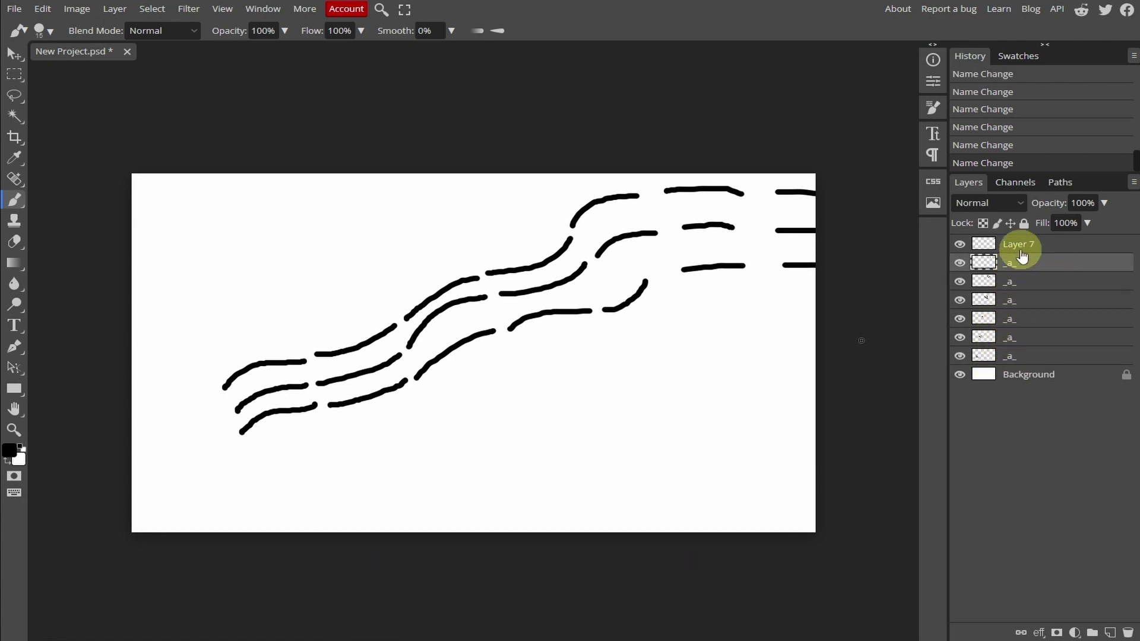
click(1020, 248)
text(_a_)
key(Return)
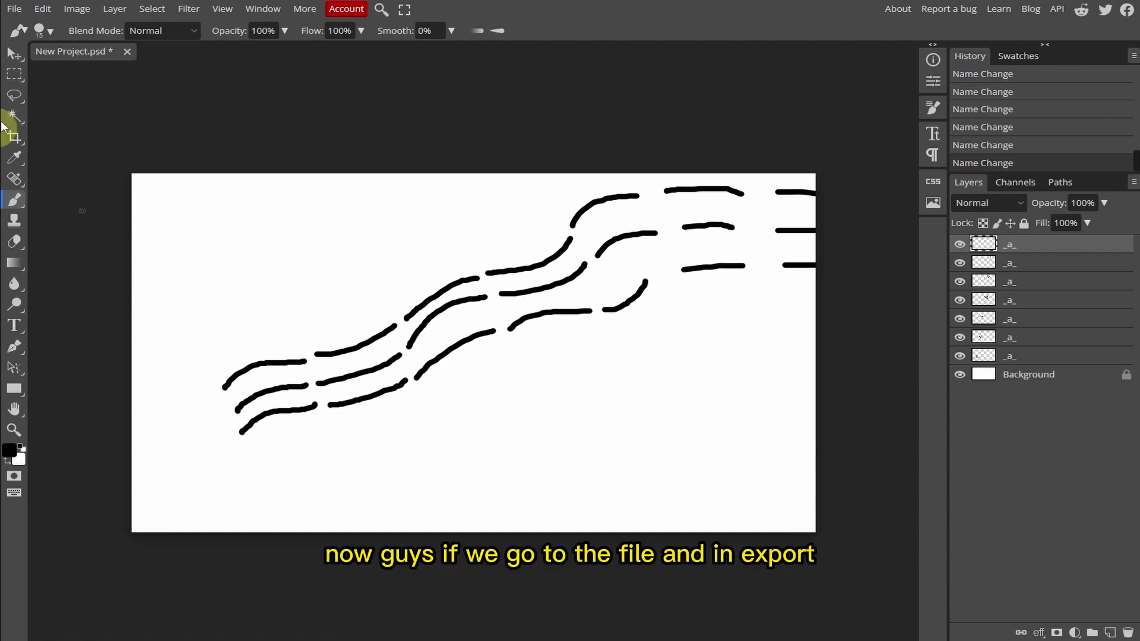
Export a 25%-scaled GIF playing forward at about 58% speed and 100% quality
click(14, 9)
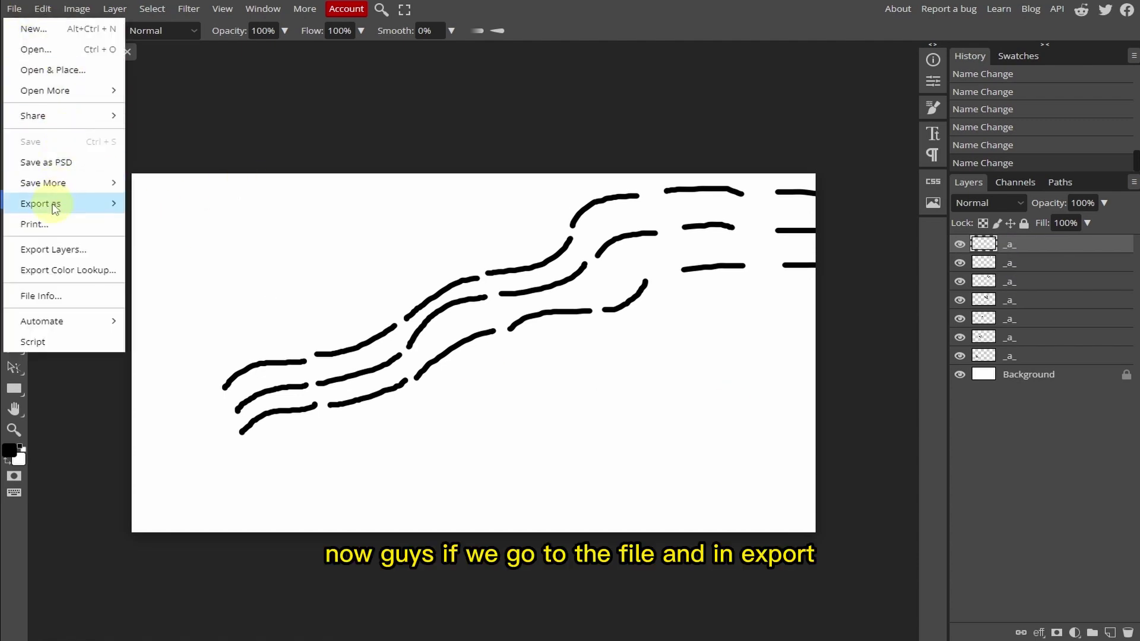
mouse_move(33, 203)
click(159, 265)
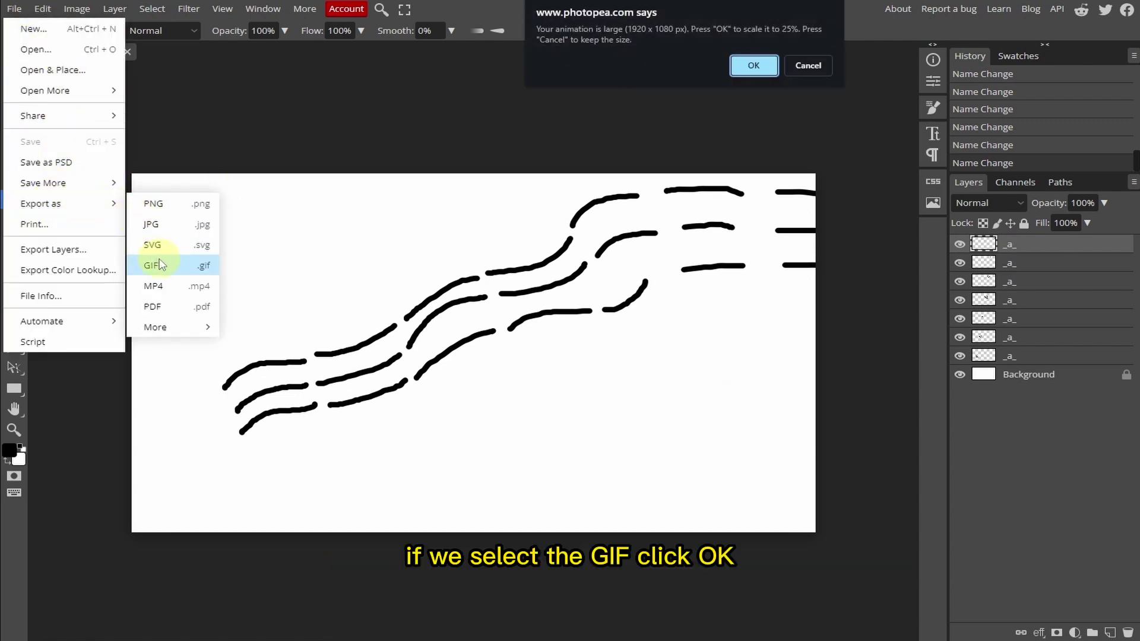
click(750, 66)
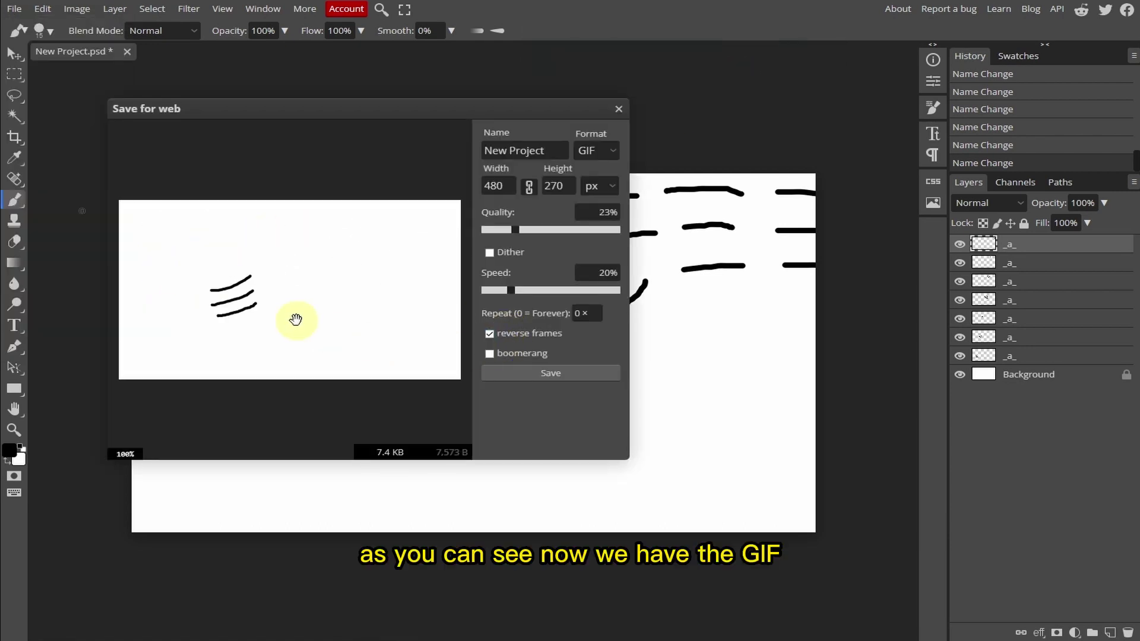
click(489, 335)
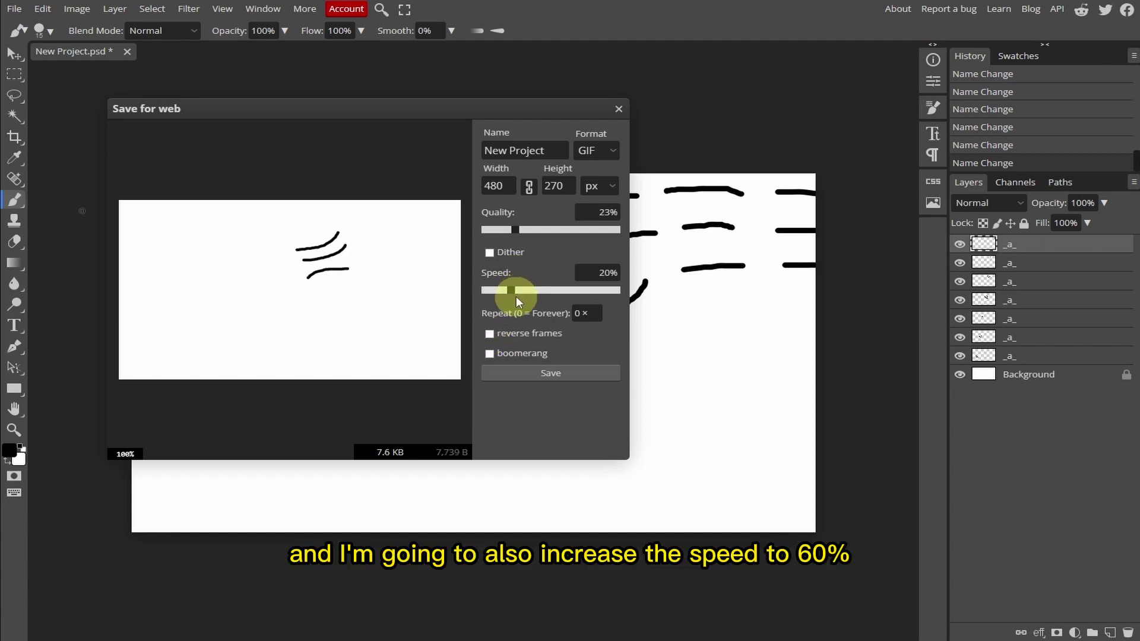
drag(512, 291, 532, 290)
drag(532, 229, 636, 234)
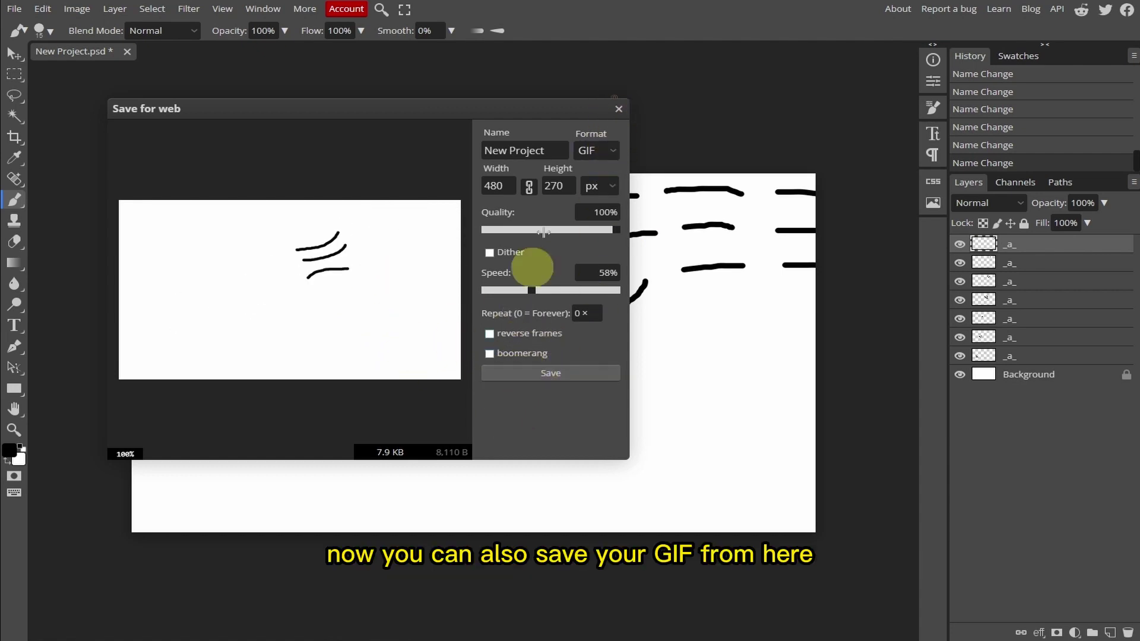
click(619, 109)
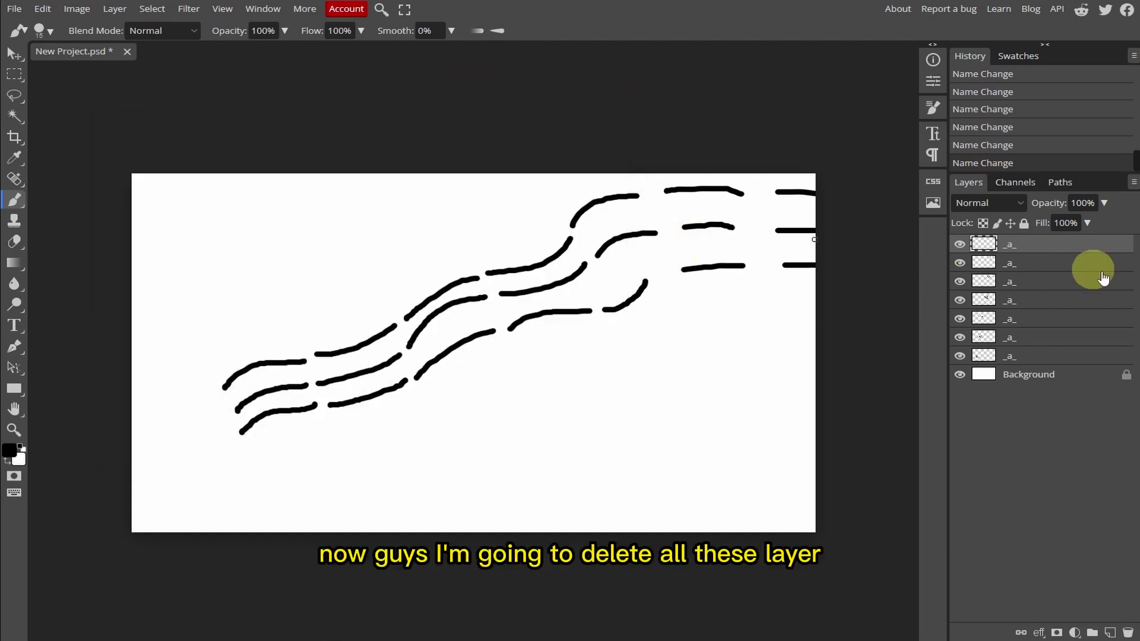
Discard the stroke project and create a new blank 1920×1080 document
click(126, 52)
click(742, 67)
click(15, 9)
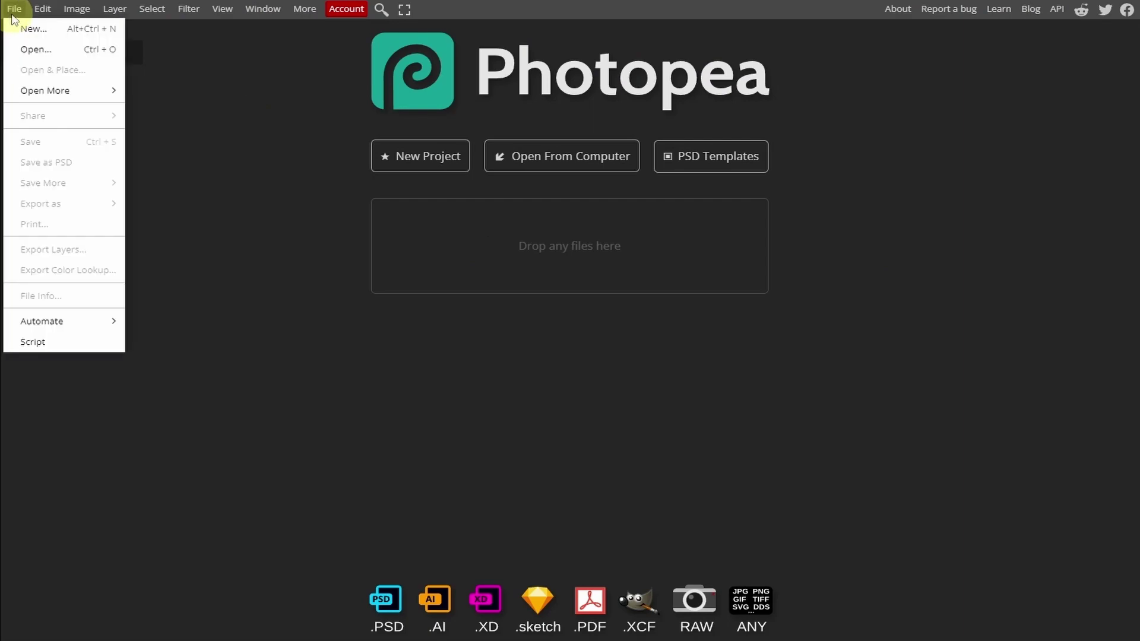
click(24, 28)
click(202, 173)
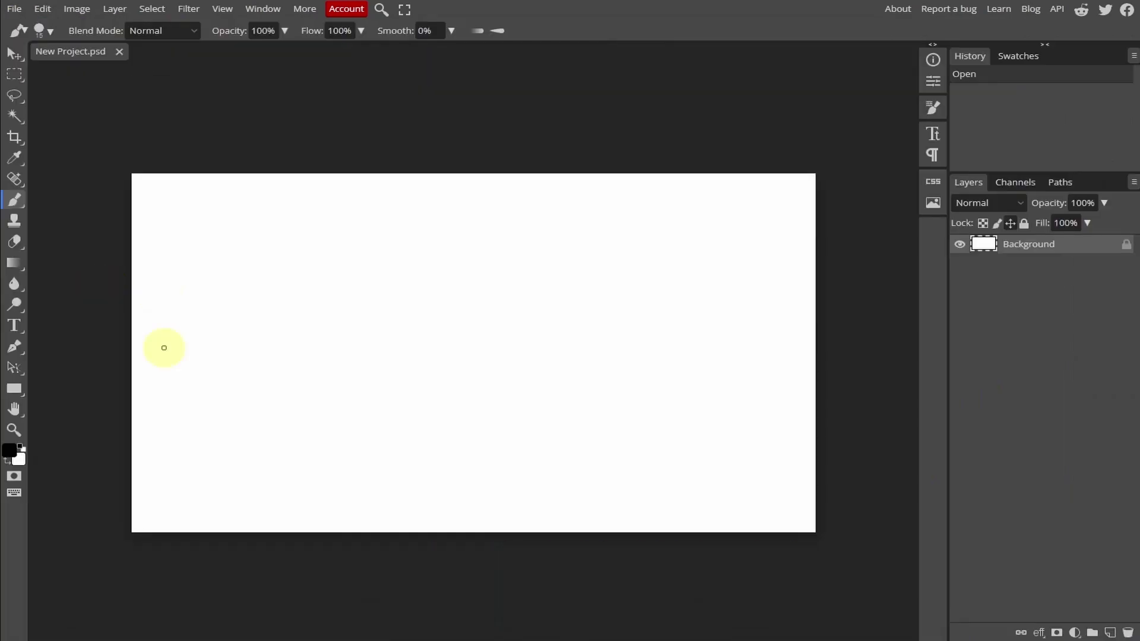
Add a black letter T text layer and scale it up to about 415%
click(15, 326)
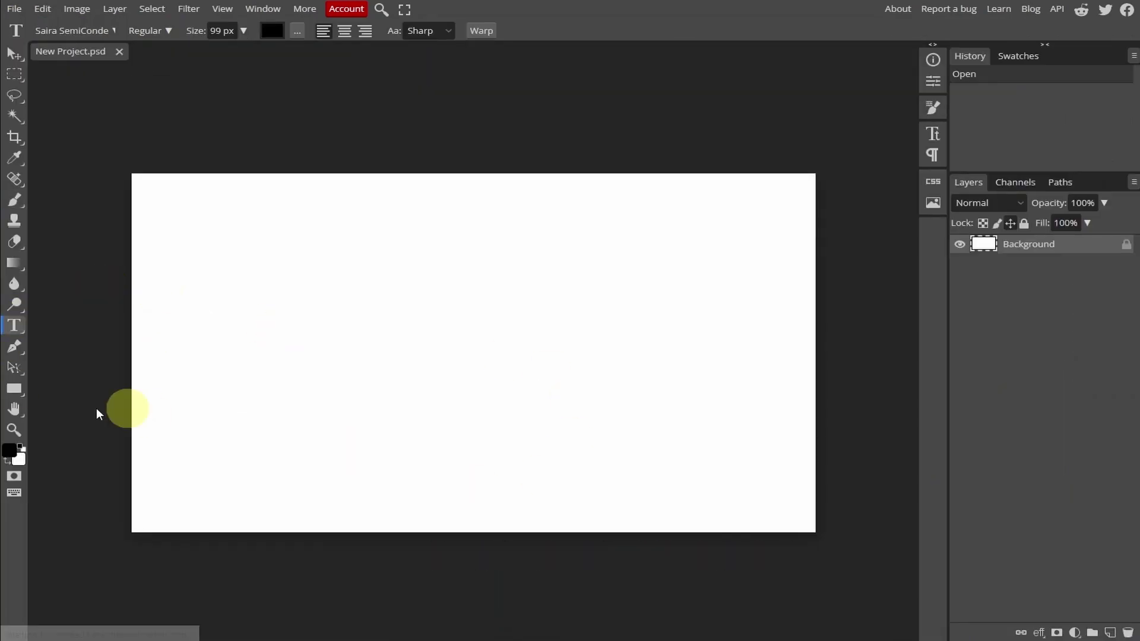
click(293, 347)
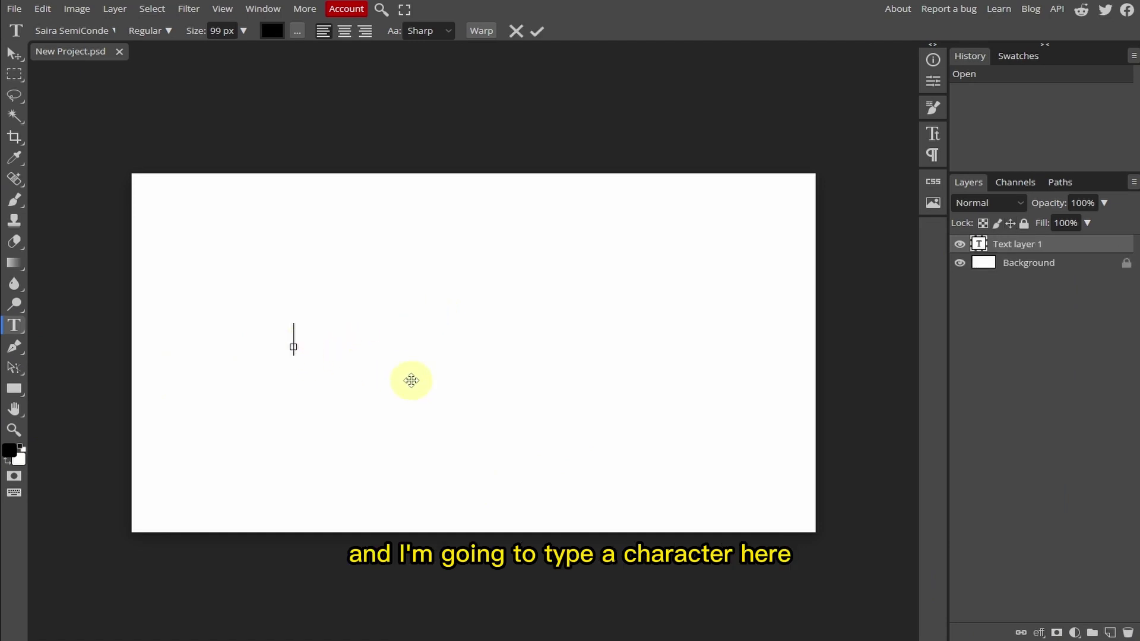
text(T)
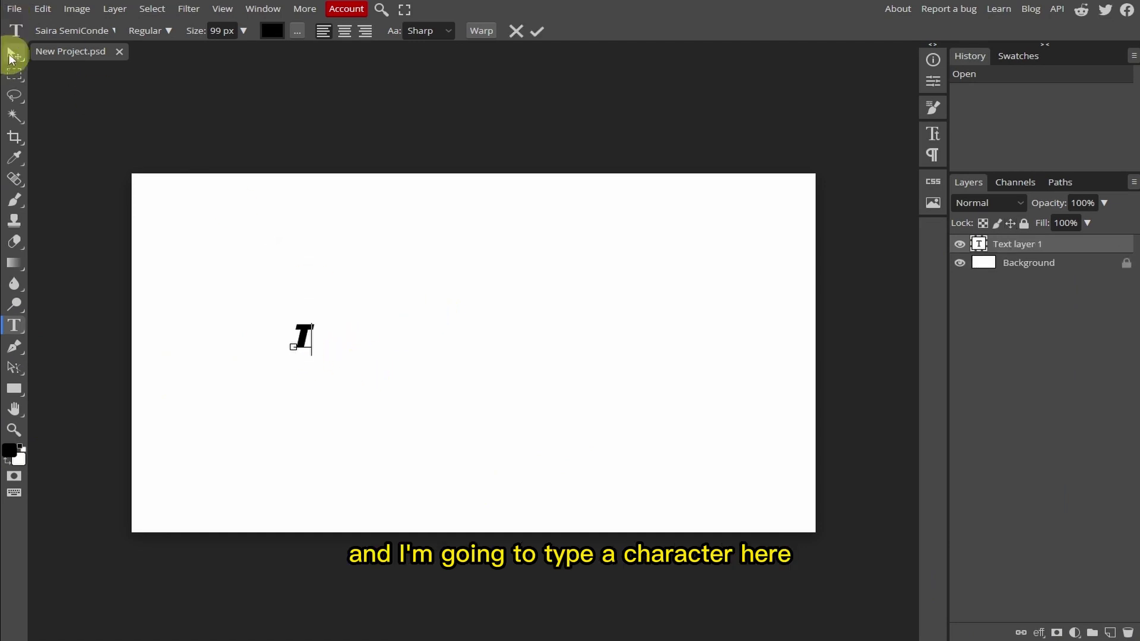
click(14, 53)
drag(318, 352, 337, 370)
Duplicate the T layer three times
right_click(1009, 246)
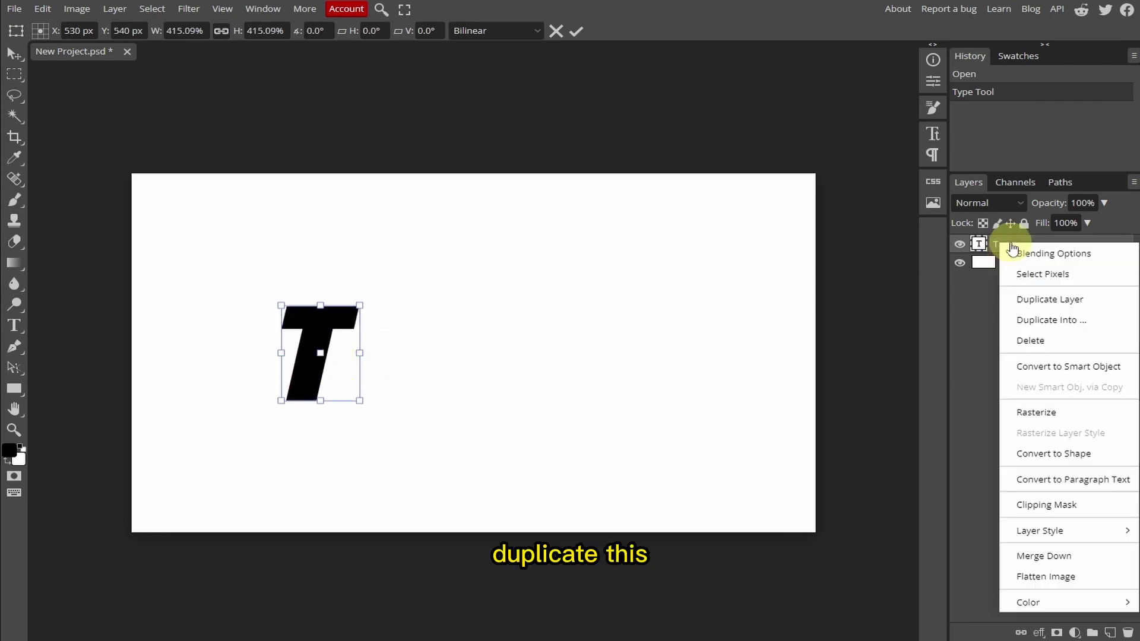
click(1050, 298)
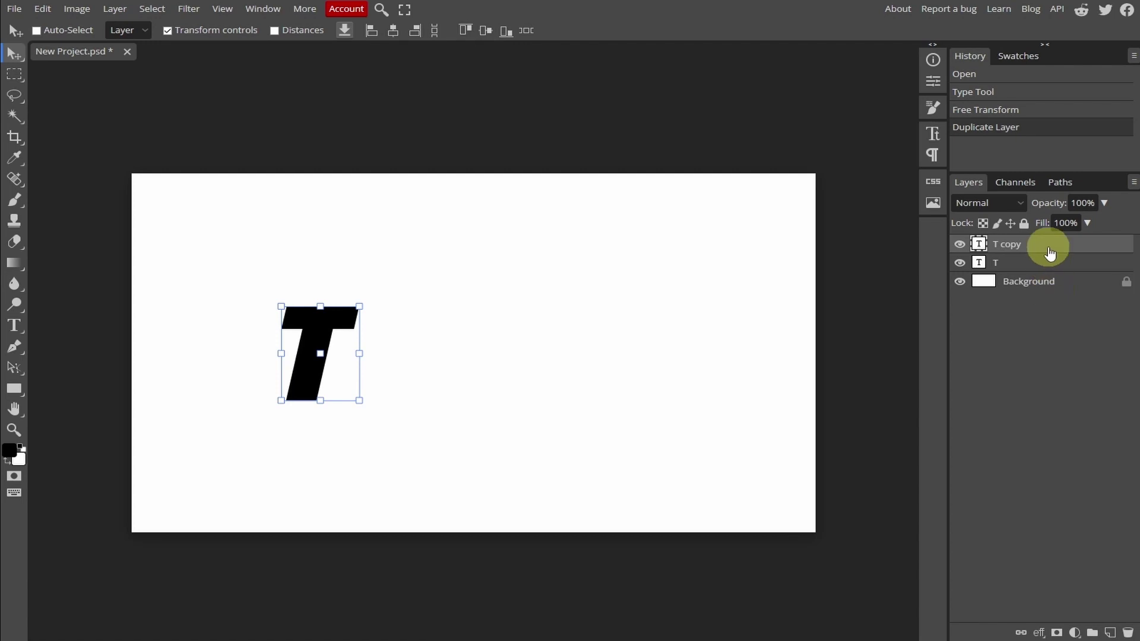
right_click(1043, 243)
click(1049, 304)
right_click(1042, 246)
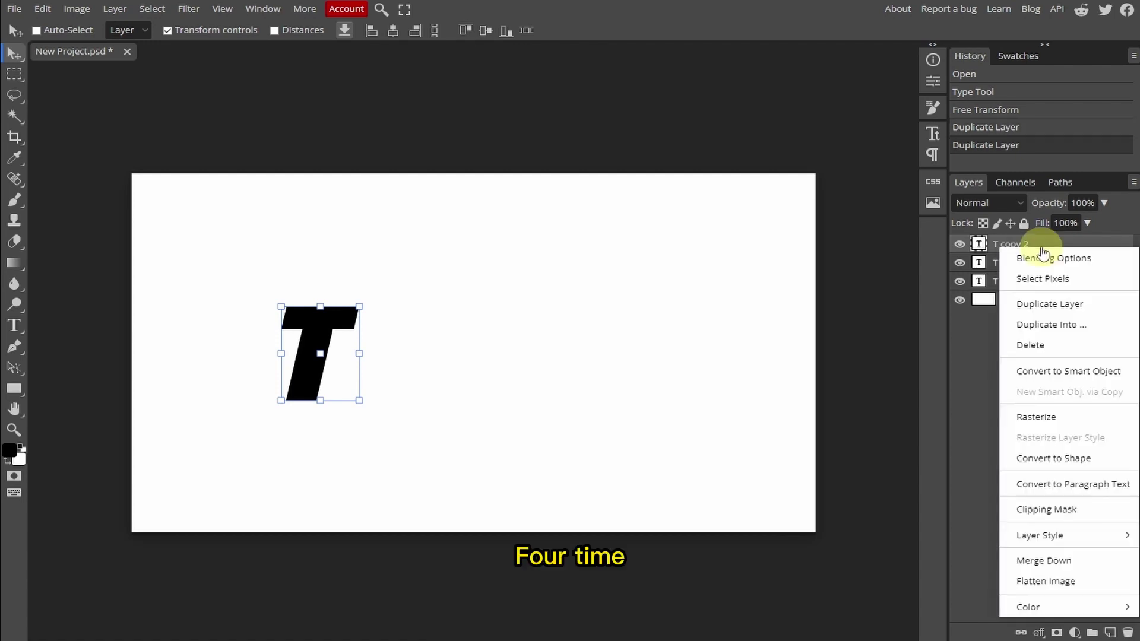
click(1049, 303)
click(978, 283)
Retype the three T copies as the letters E, X and T
double_click(978, 283)
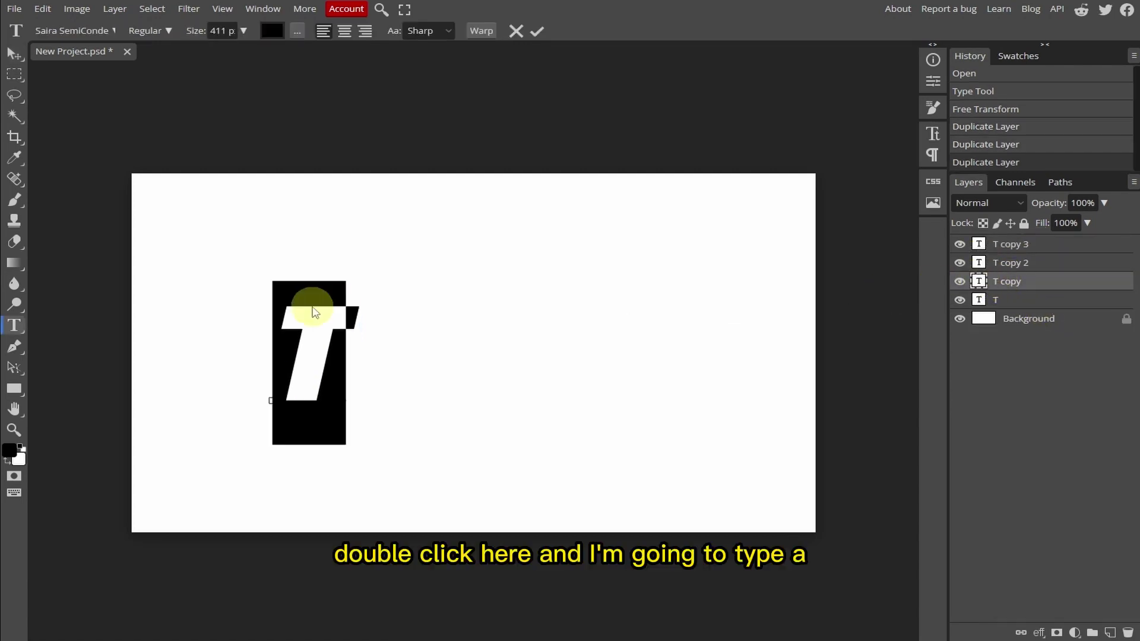
text(E)
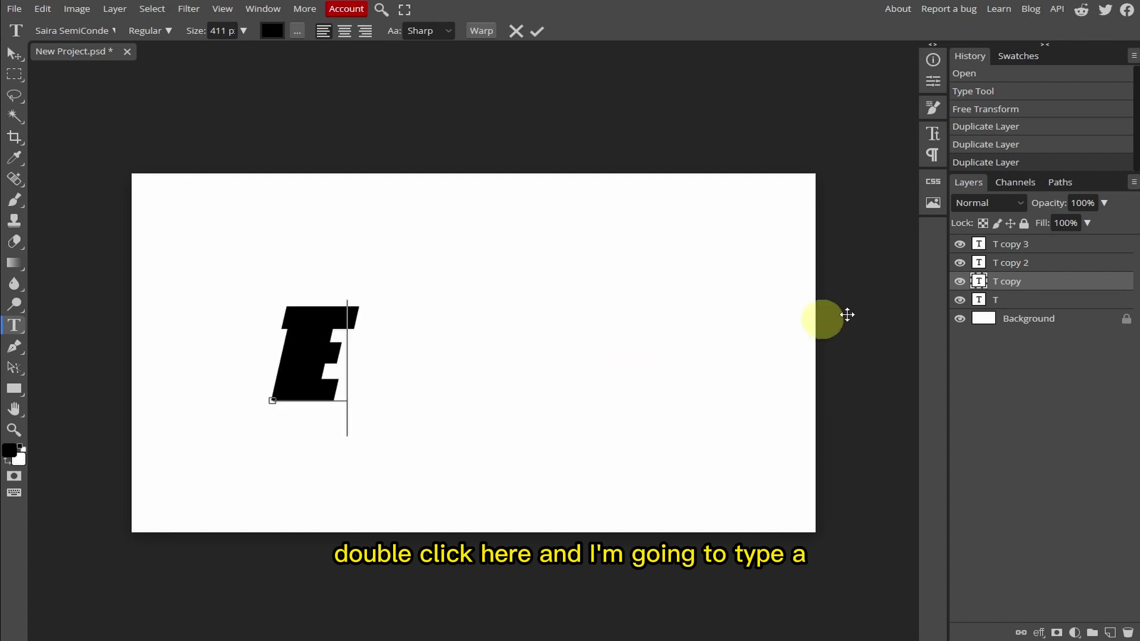
click(978, 263)
double_click(978, 264)
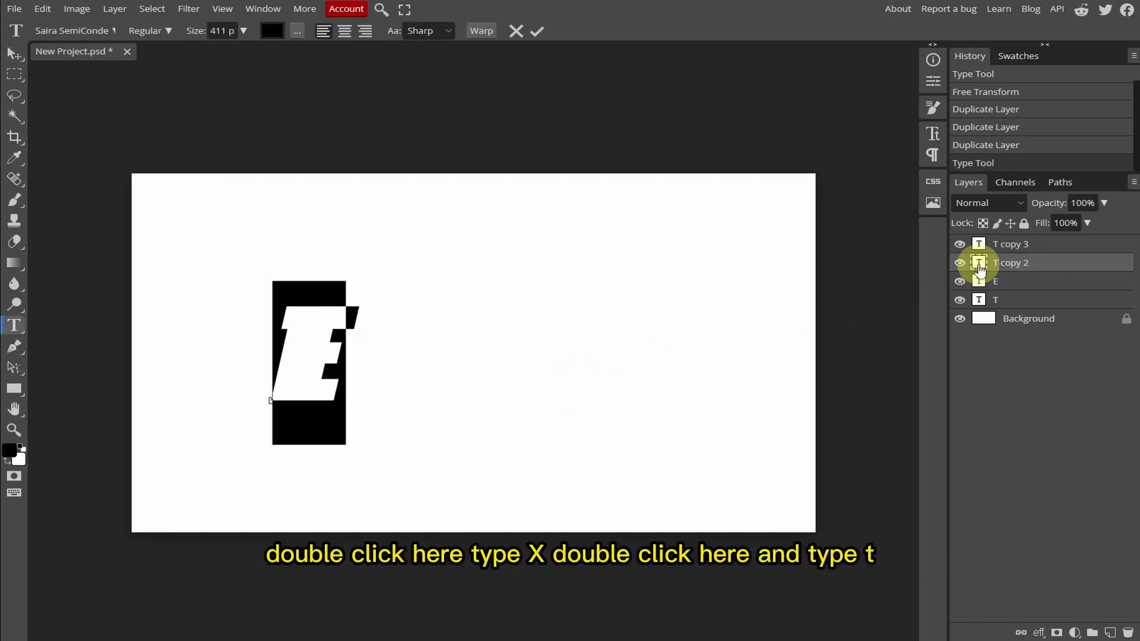
text(X)
double_click(979, 247)
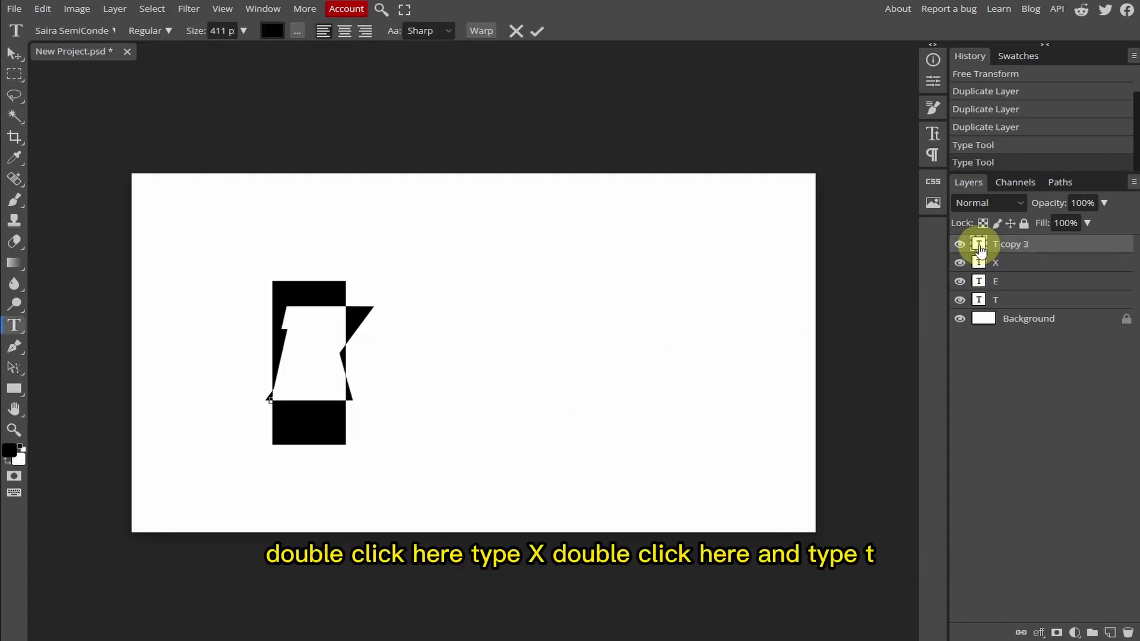
text(T)
click(979, 281)
Drag the E, X and top T layers rightward so the letters spell TEXT
key(v)
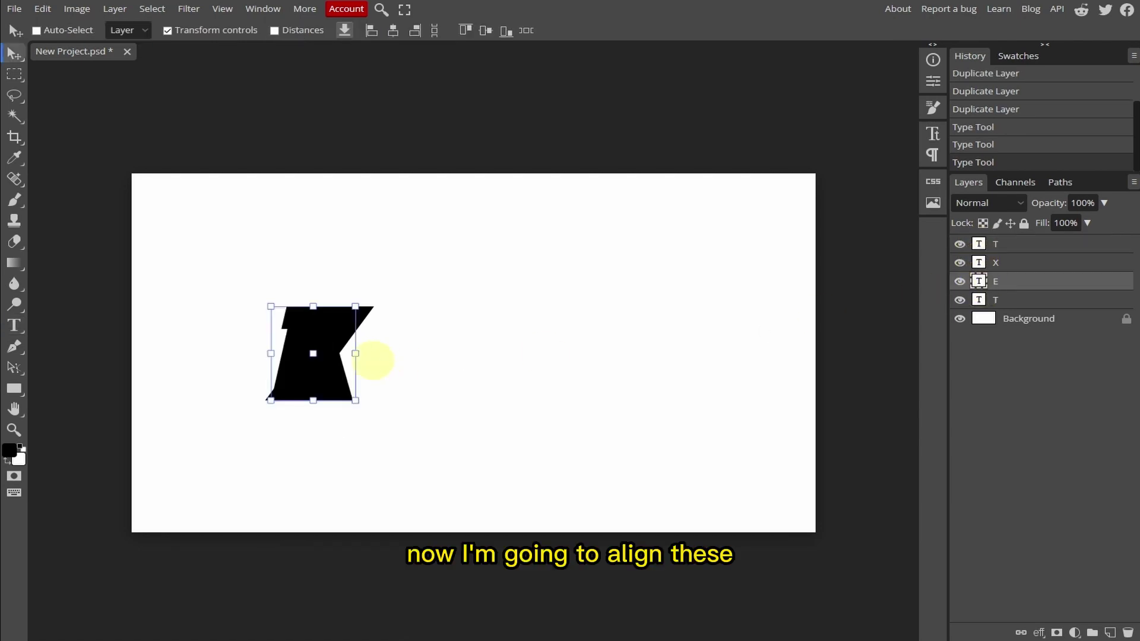
drag(373, 360, 461, 360)
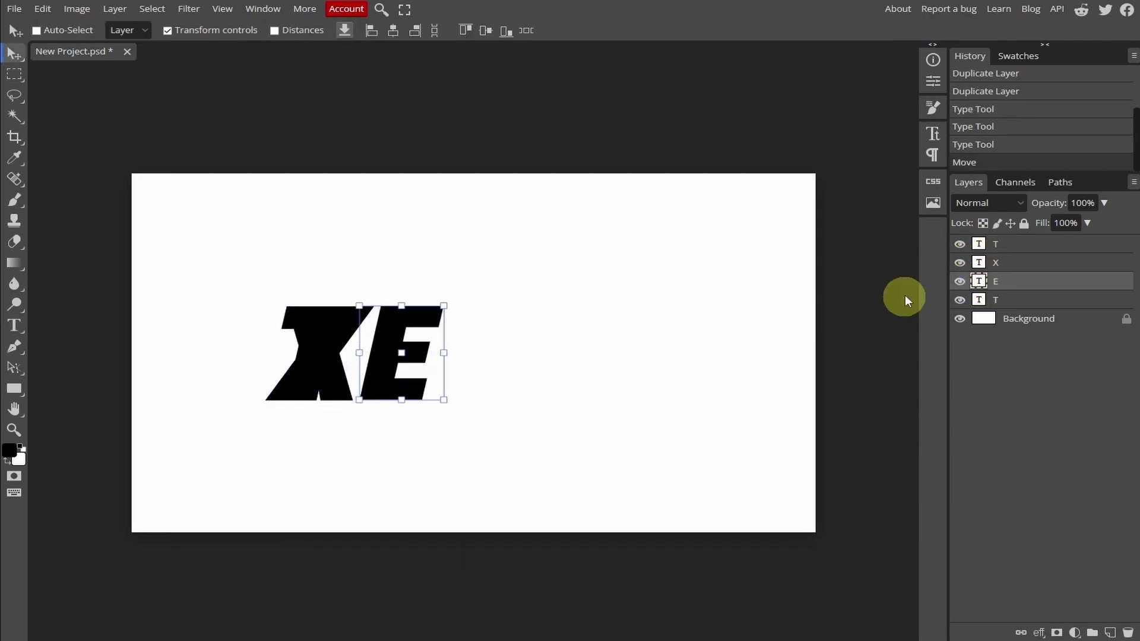
click(979, 262)
drag(345, 360, 518, 364)
click(978, 244)
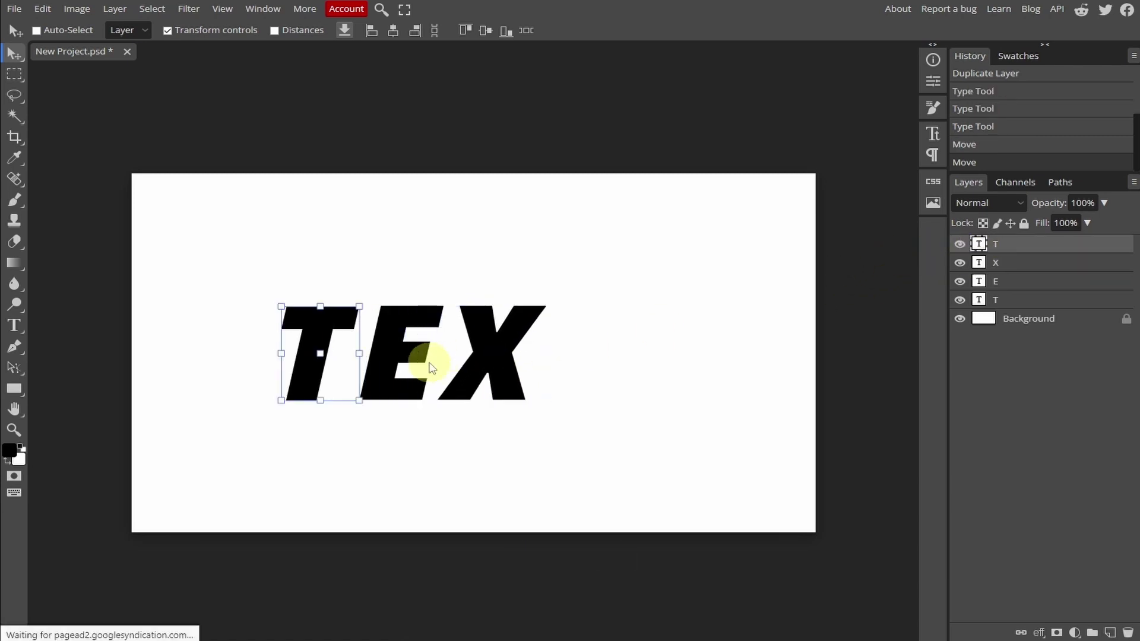
drag(343, 374, 616, 372)
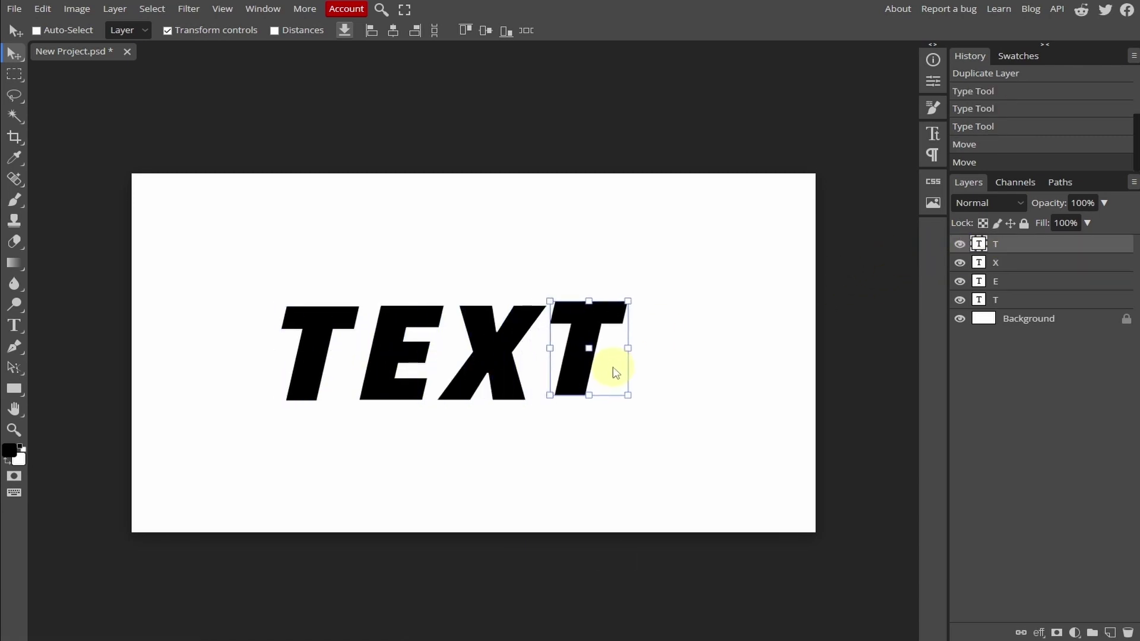
Rename the T, E, X and top T layers to _a_, pasting the copied name
double_click(997, 301)
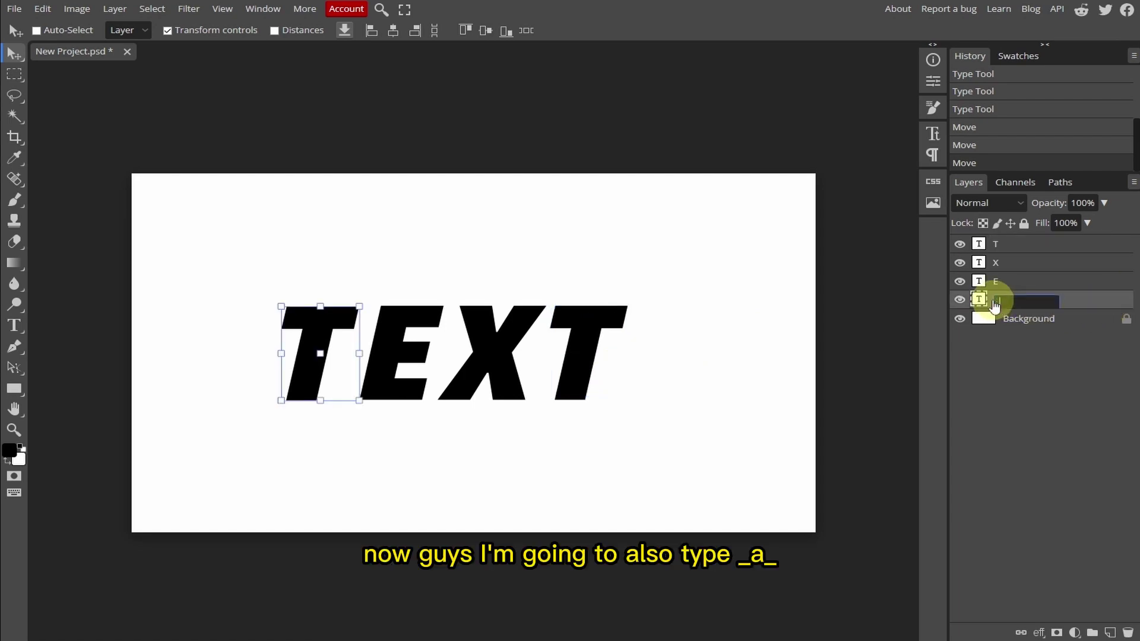
text(_a)
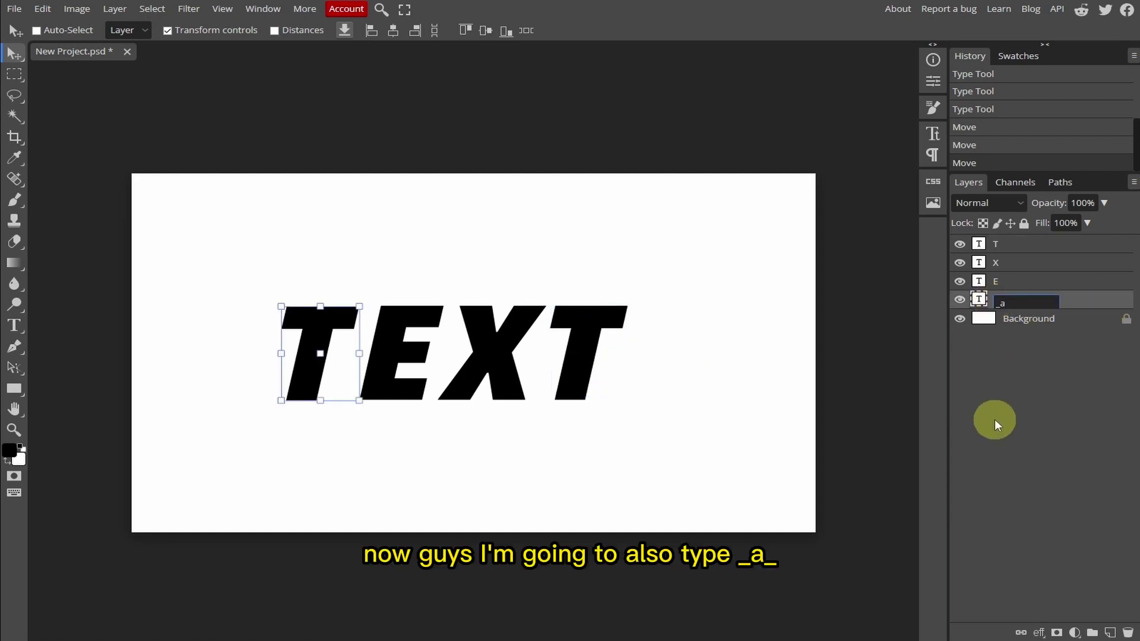
double_click(1004, 302)
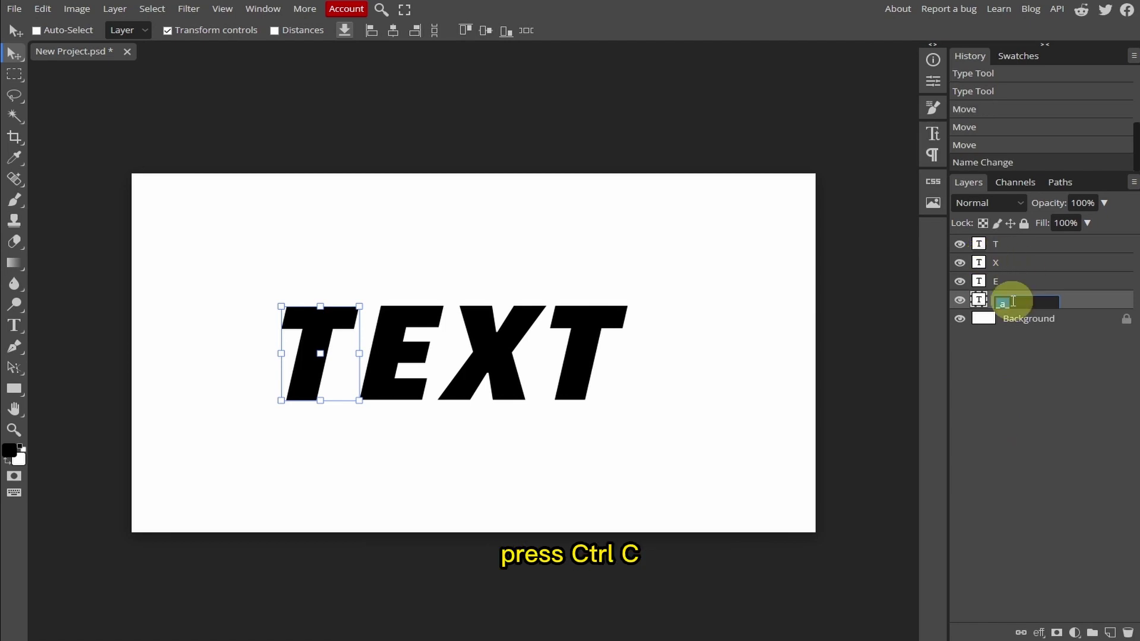
key(ctrl+c)
click(997, 284)
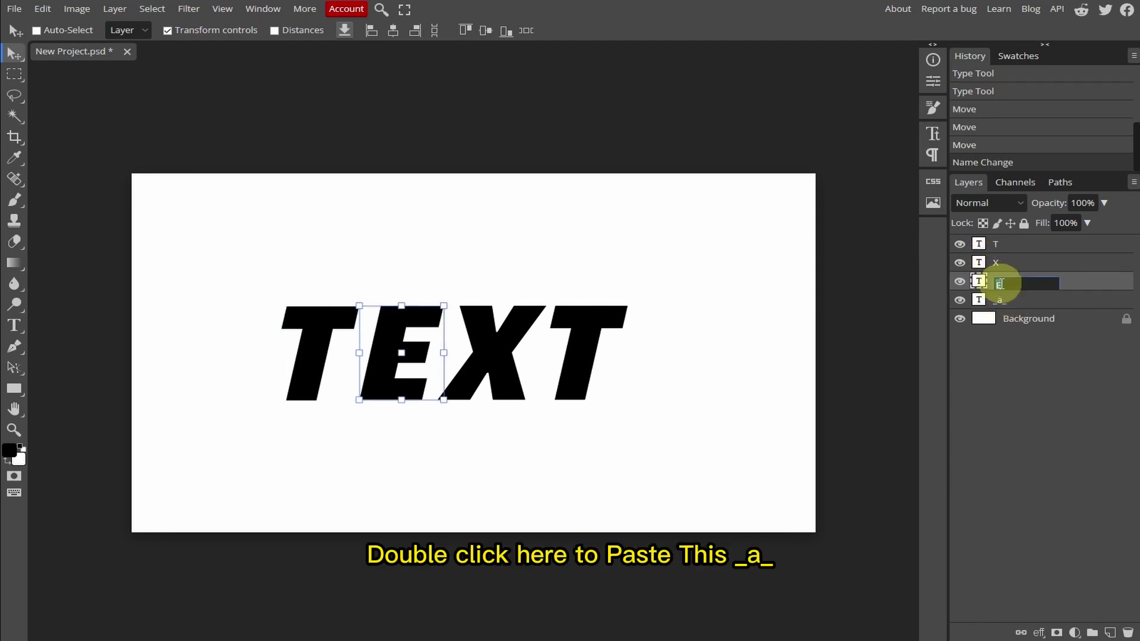
key(ctrl+v)
click(998, 265)
key(ctrl+v)
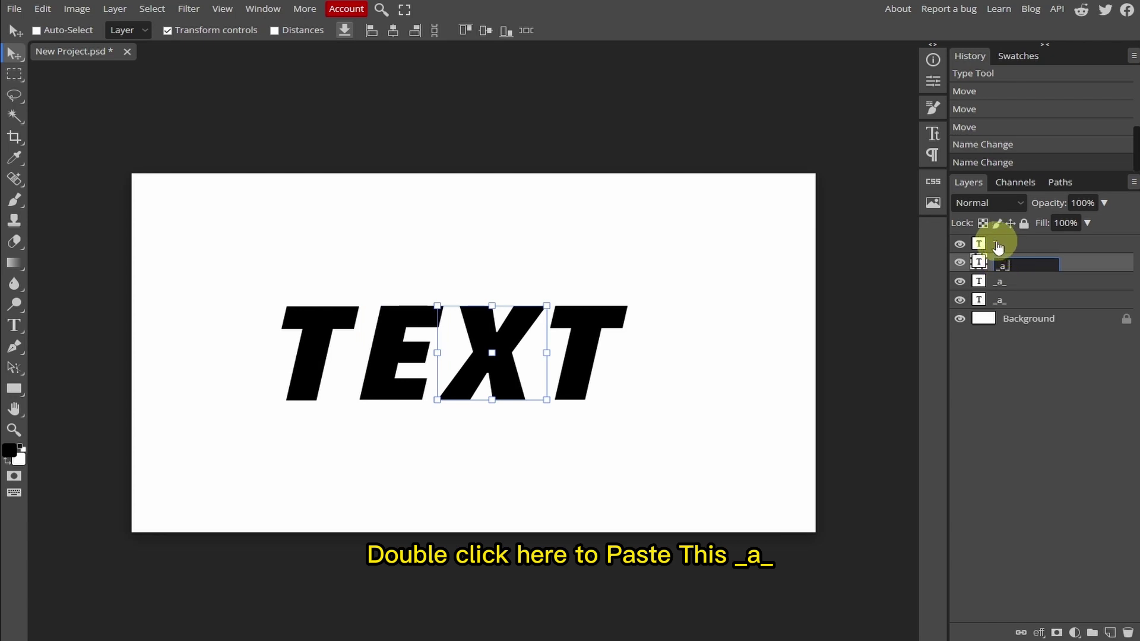
click(1004, 244)
double_click(997, 245)
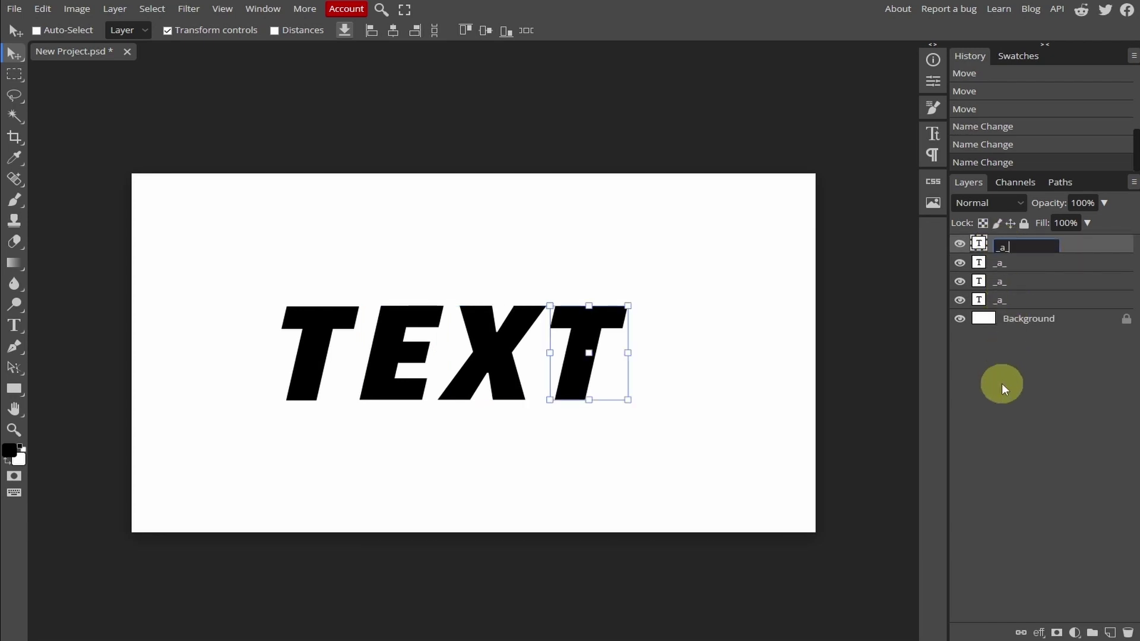
key(ctrl+v)
key(Return)
Set up a GIF export at 43% speed with boomerang playback
click(13, 10)
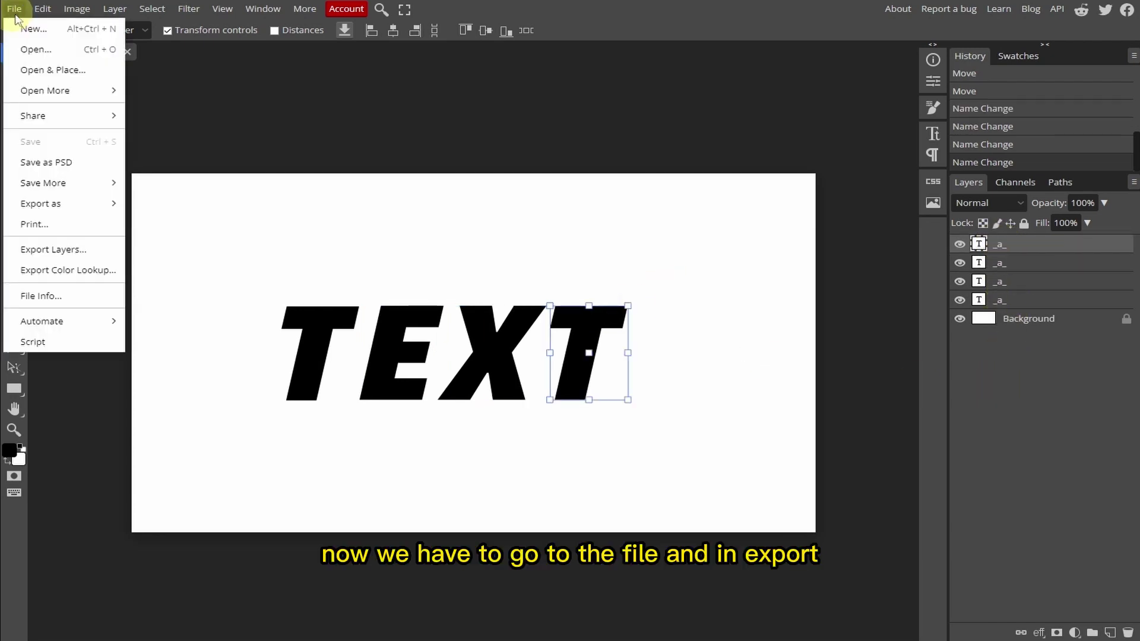
mouse_move(77, 203)
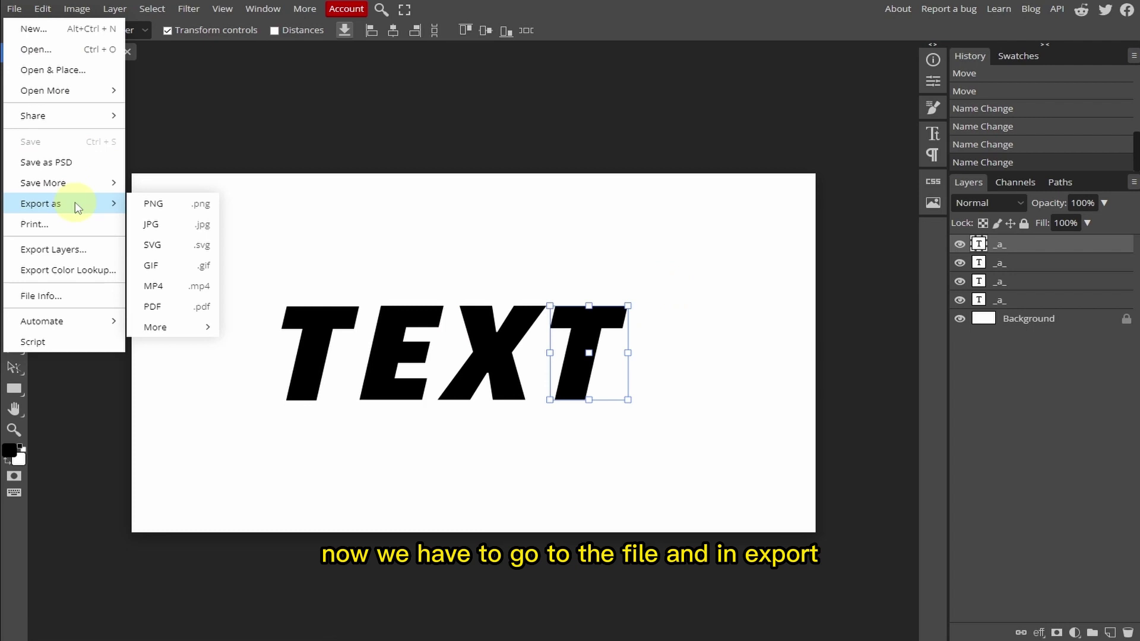
click(152, 266)
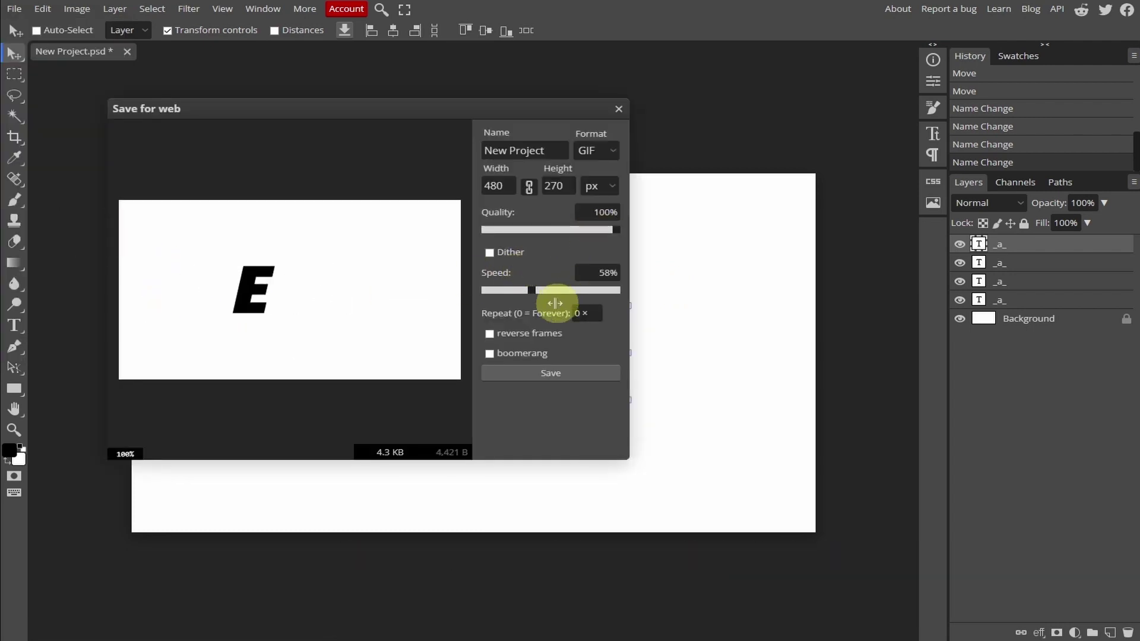
drag(532, 291, 526, 290)
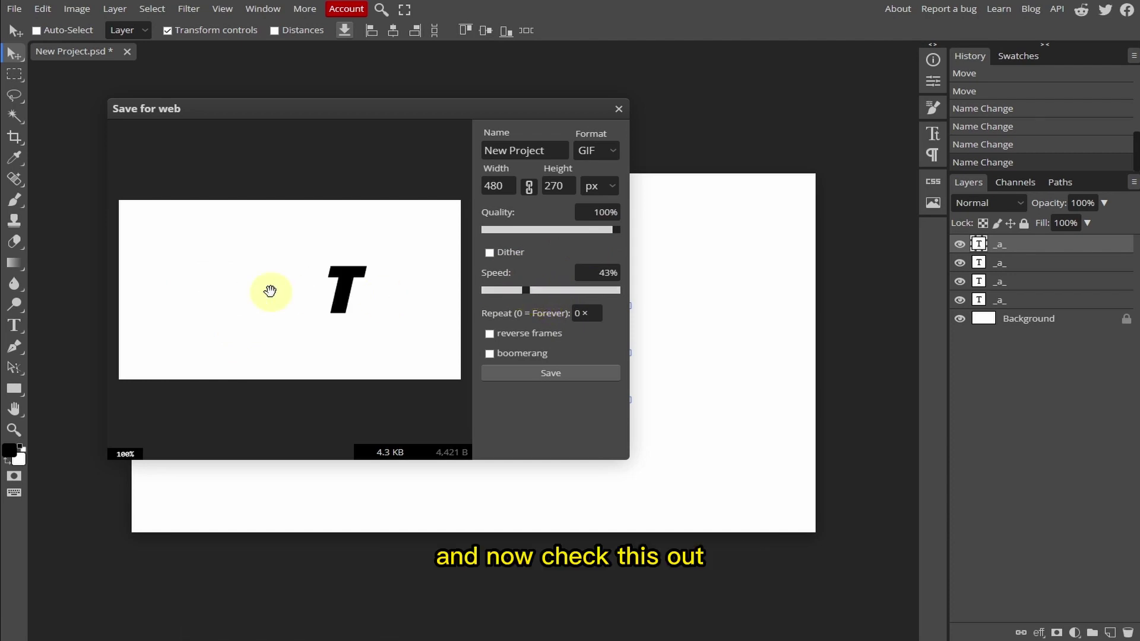
click(491, 352)
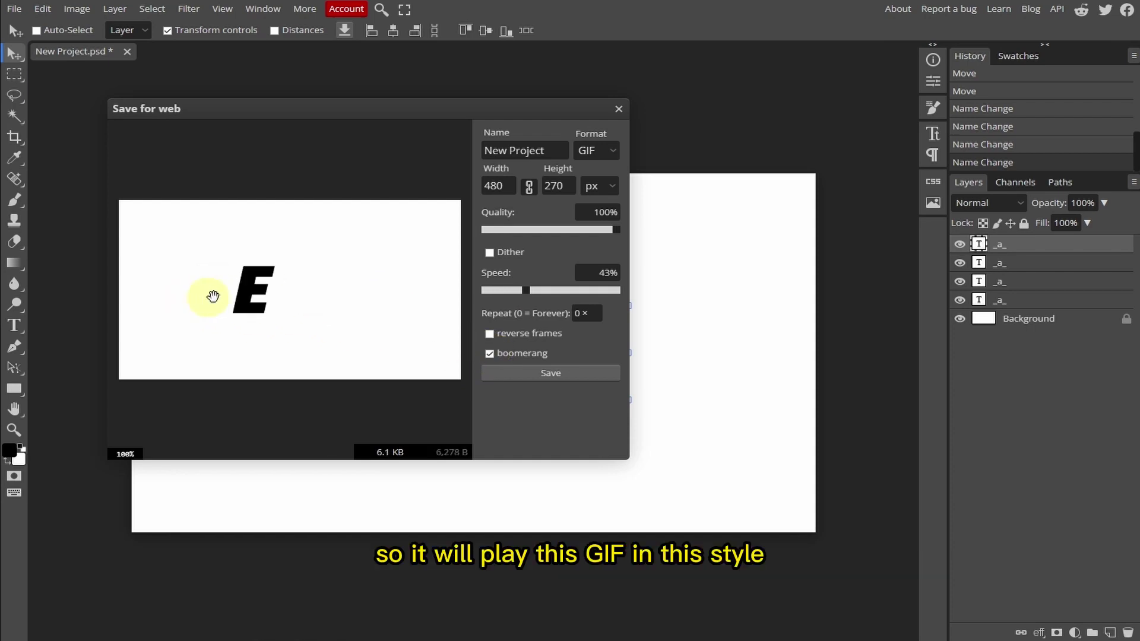
Save the GIF, preview the downloaded file, then close the viewer
click(549, 370)
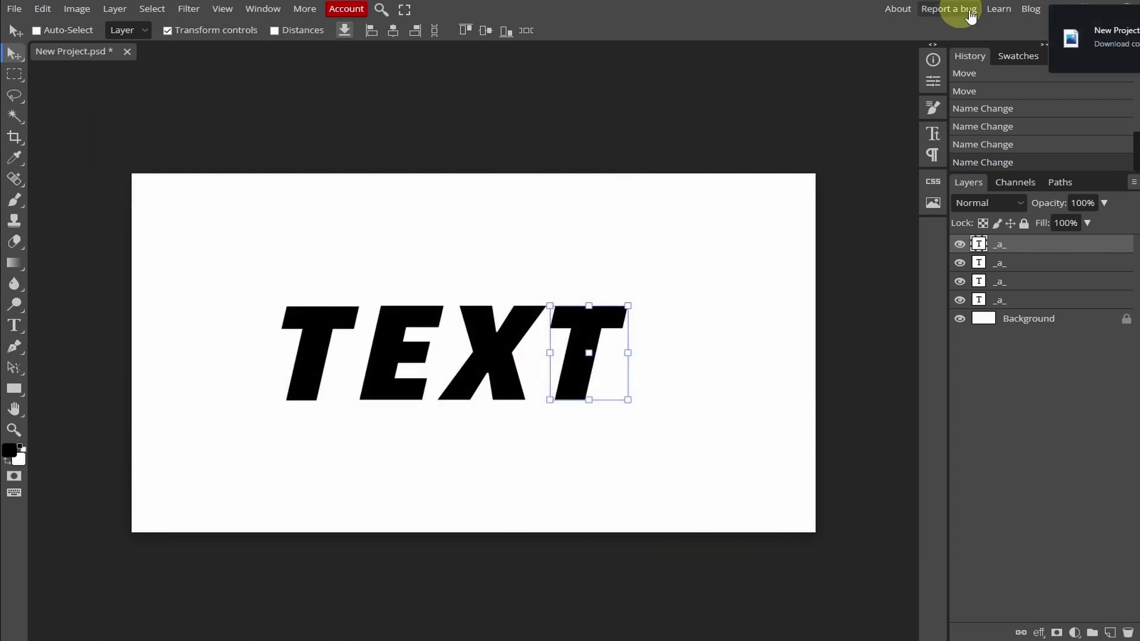
click(1095, 37)
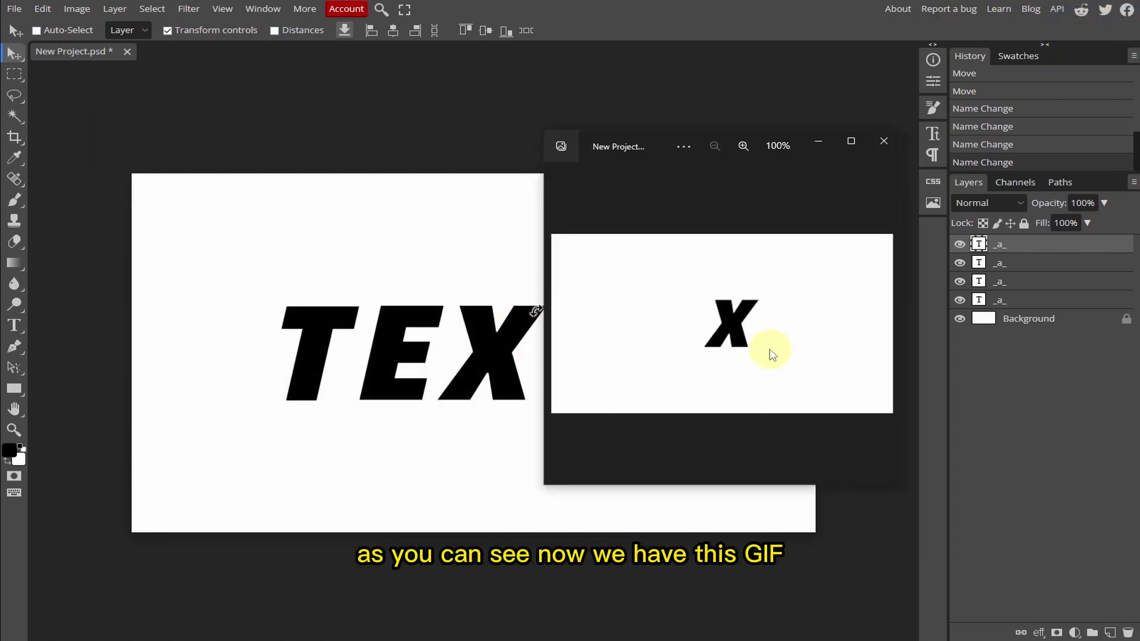
click(885, 150)
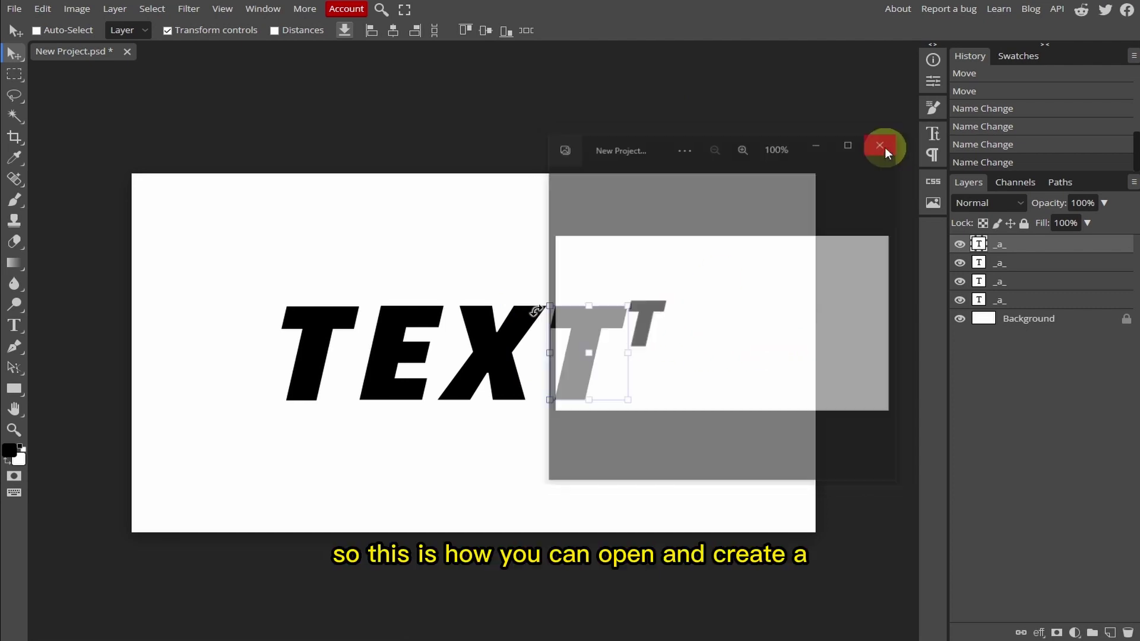